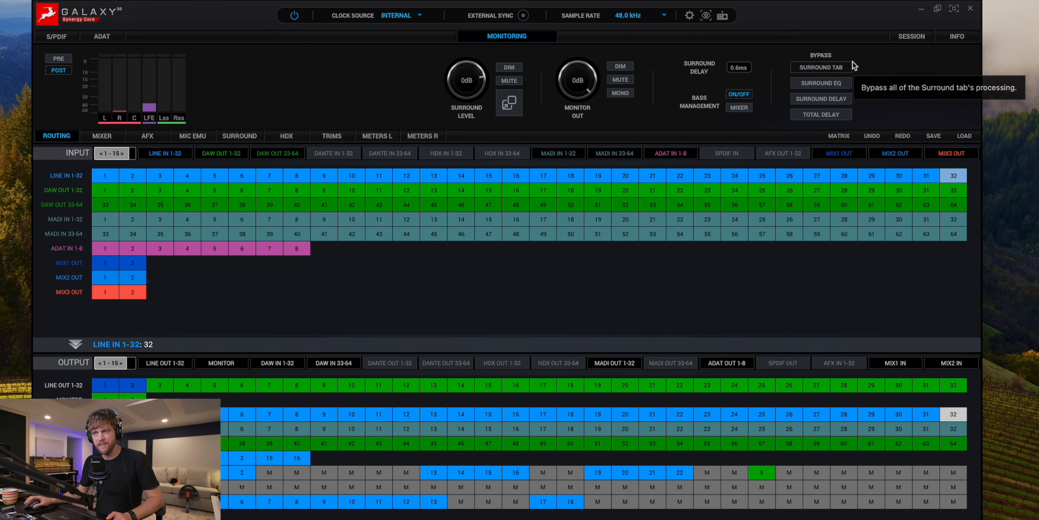
- Examine the session controls, the software preset assignment dialog and the device information and assistance options
click(915, 39)
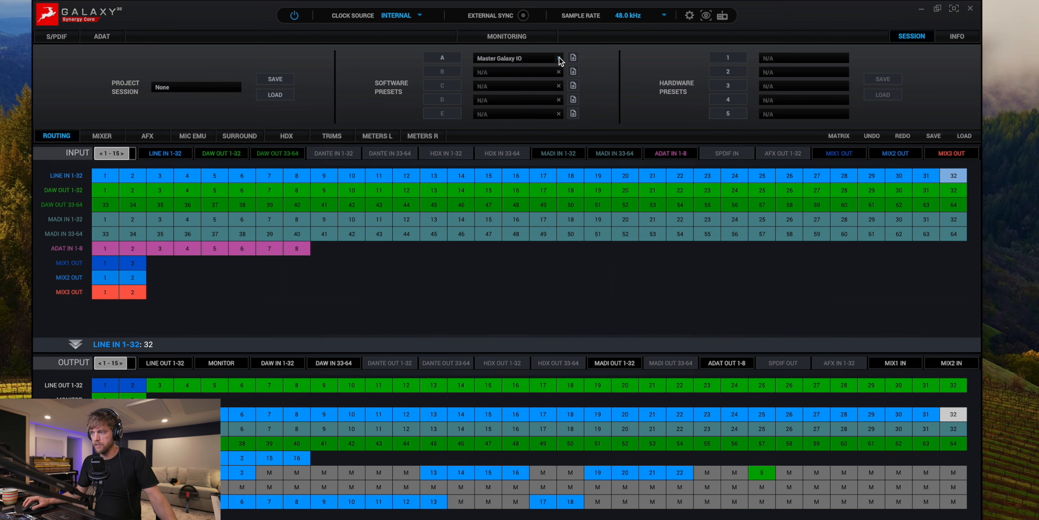
click(573, 57)
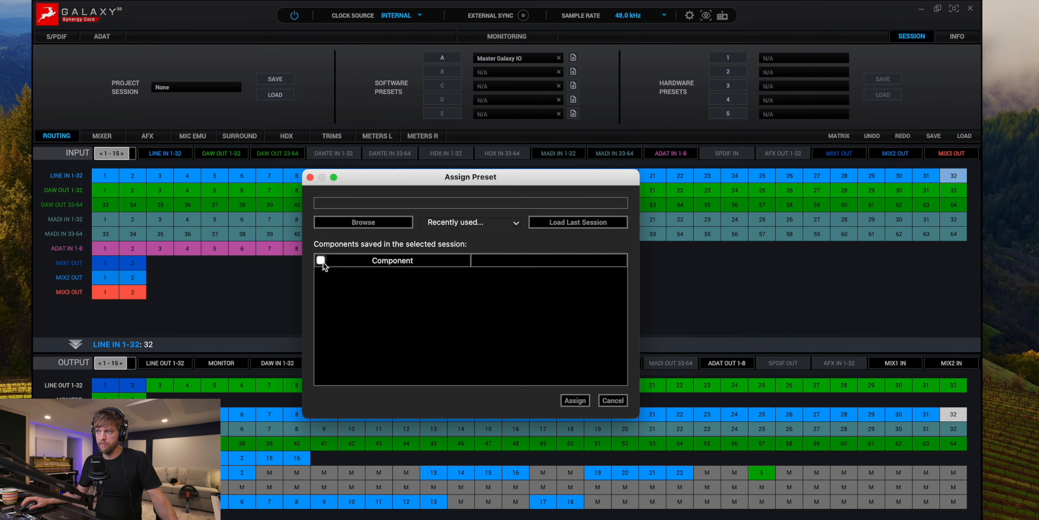
click(944, 36)
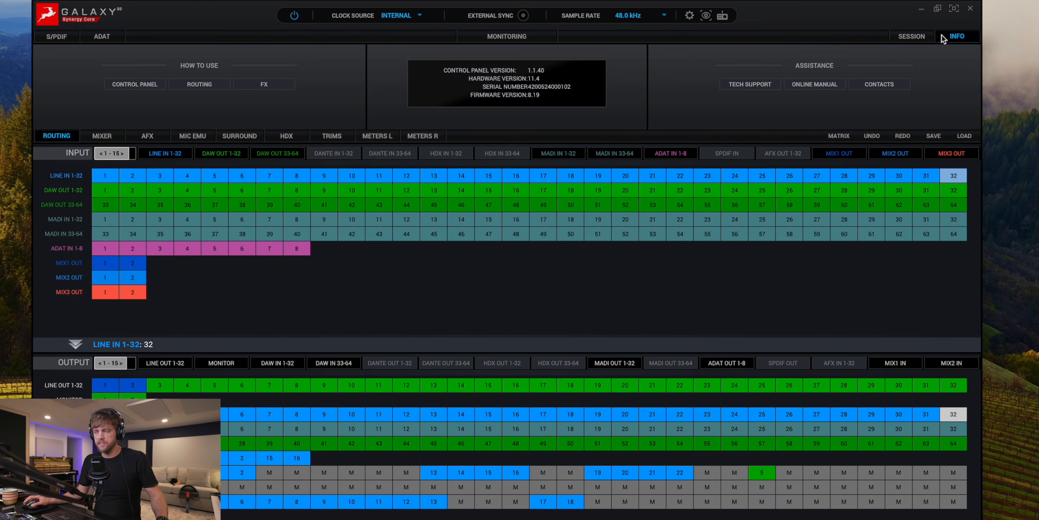
click(925, 39)
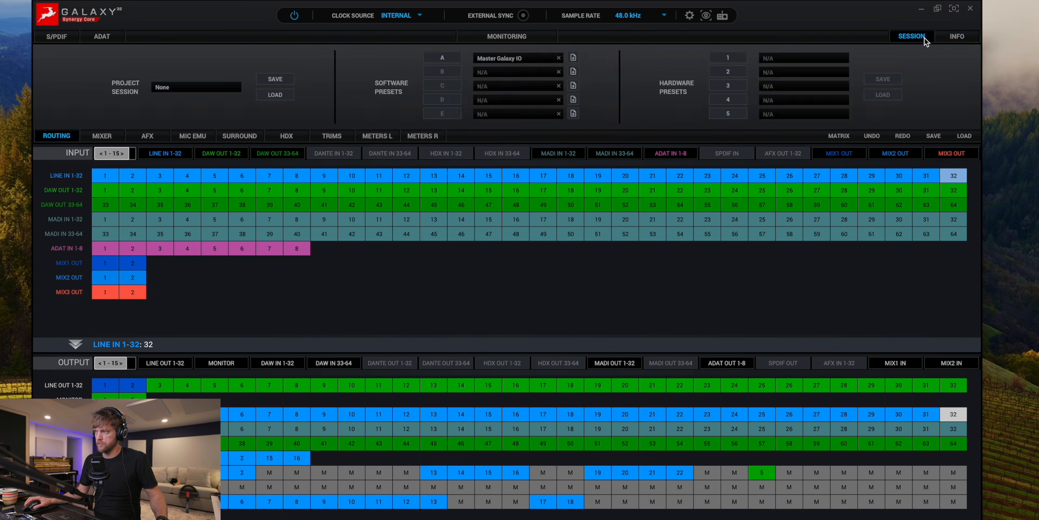
click(953, 36)
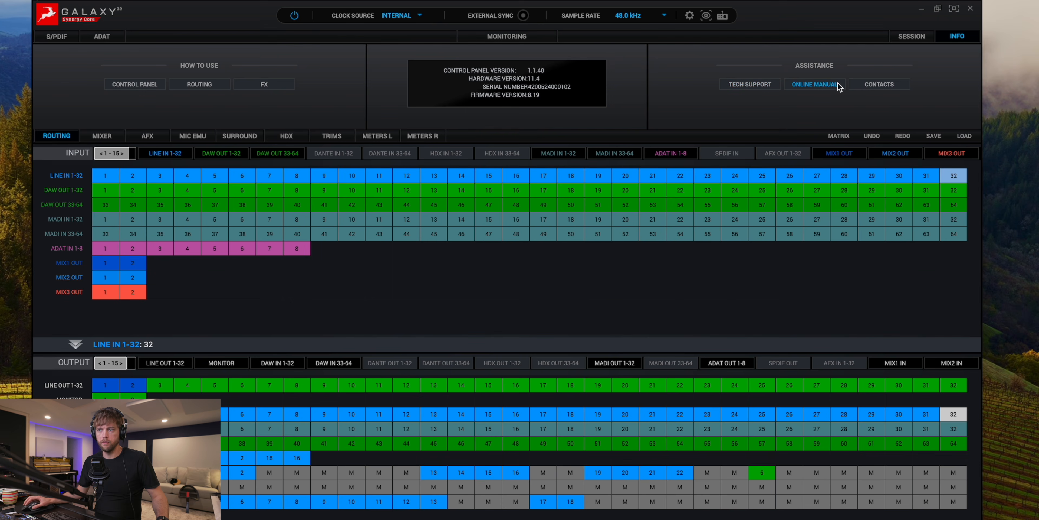
- Review the ADAT and S/PDIF channel controls, ending on the monitoring controls
click(89, 37)
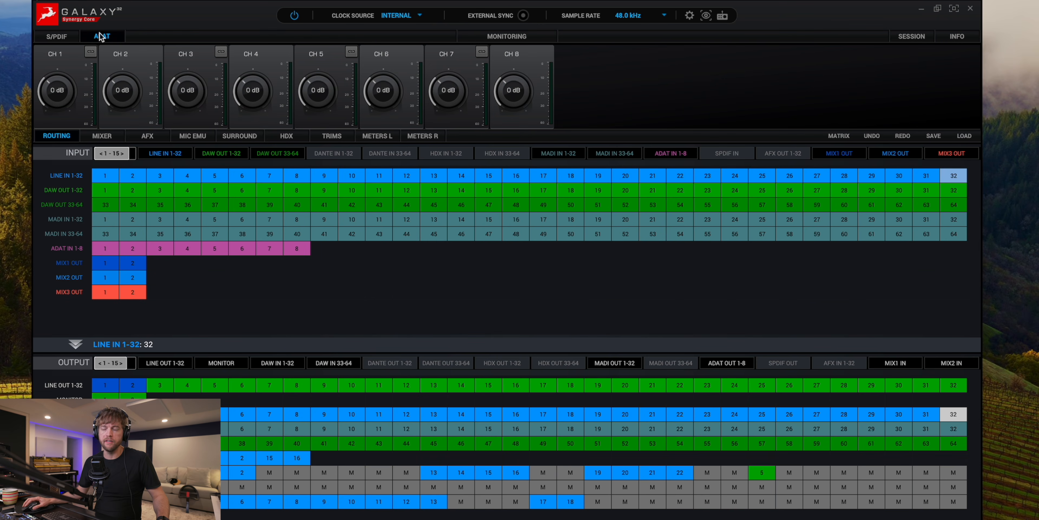
click(497, 36)
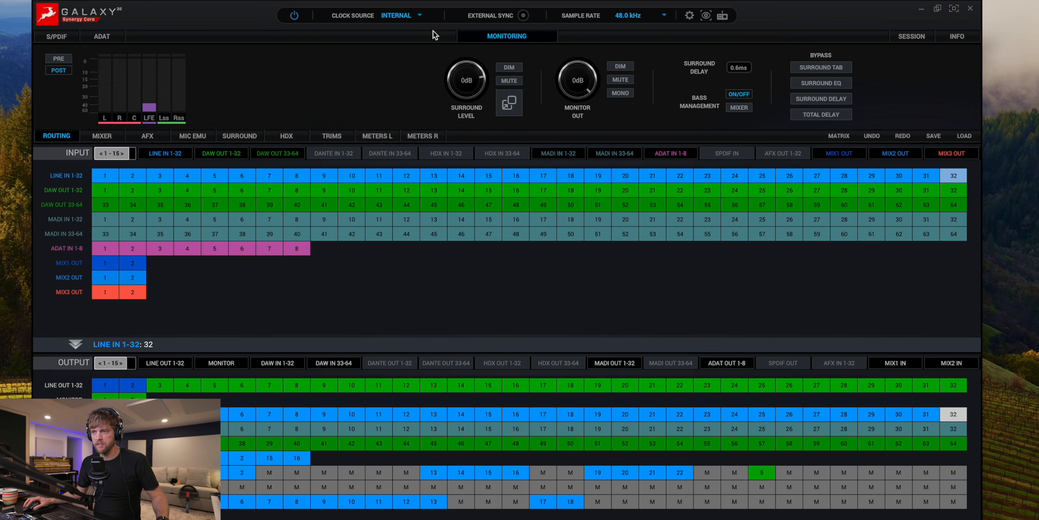
click(106, 36)
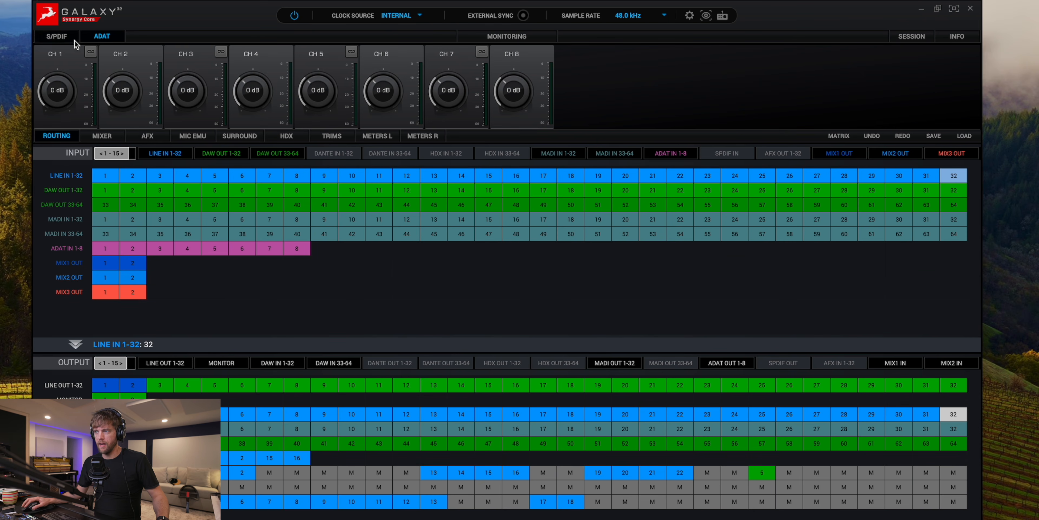
click(60, 37)
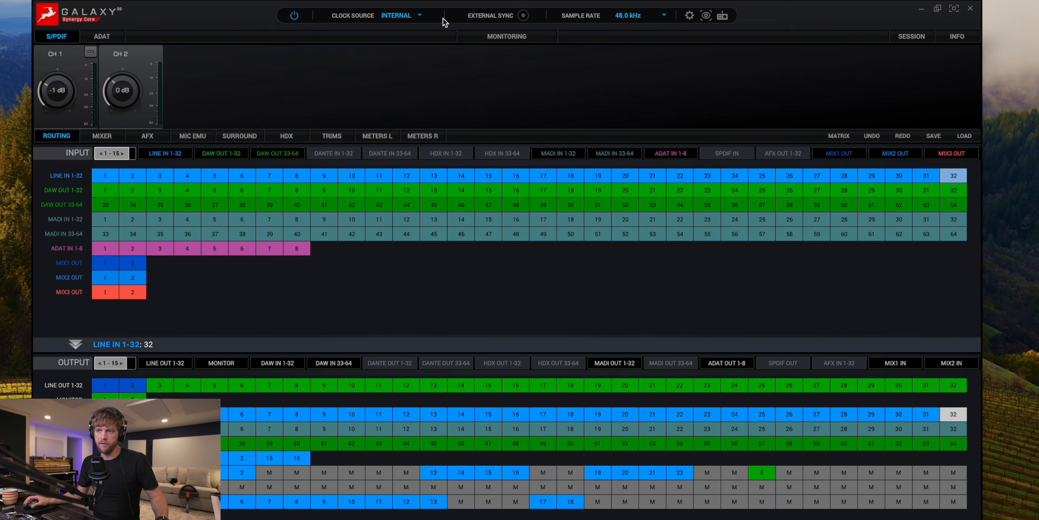
click(507, 36)
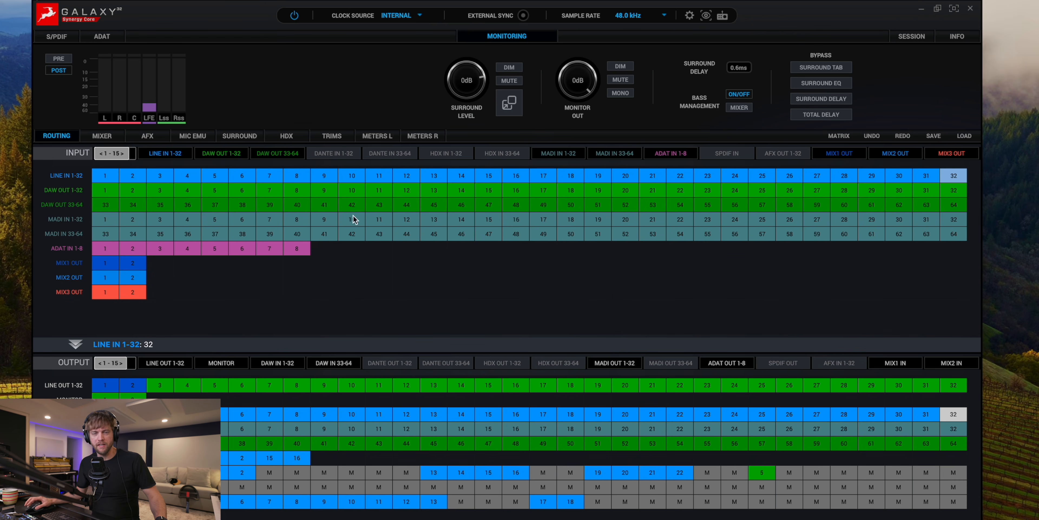
- Select several channels in the Line In 1-32 row, ending with channel 14, to examine their output routing
drag(323, 214, 419, 188)
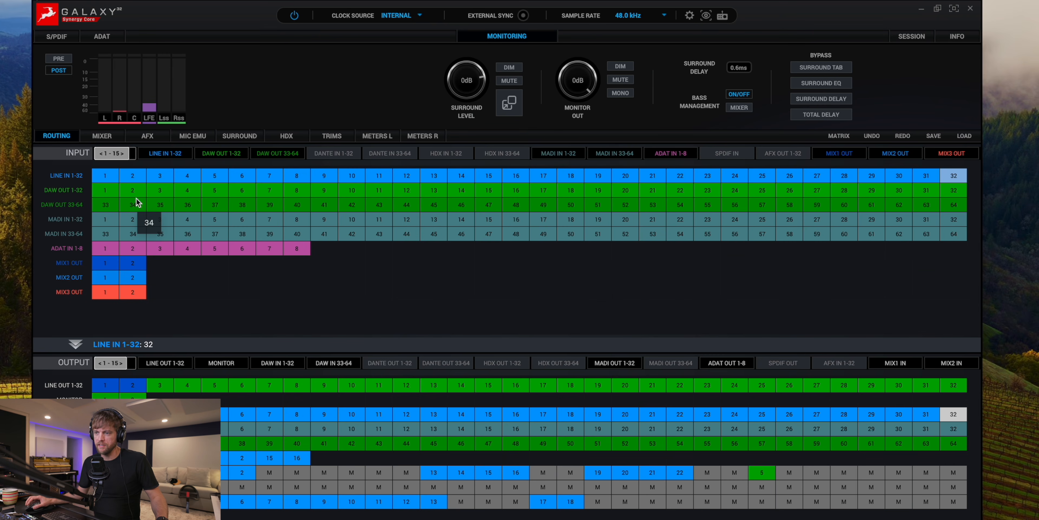
drag(236, 24, 294, 1)
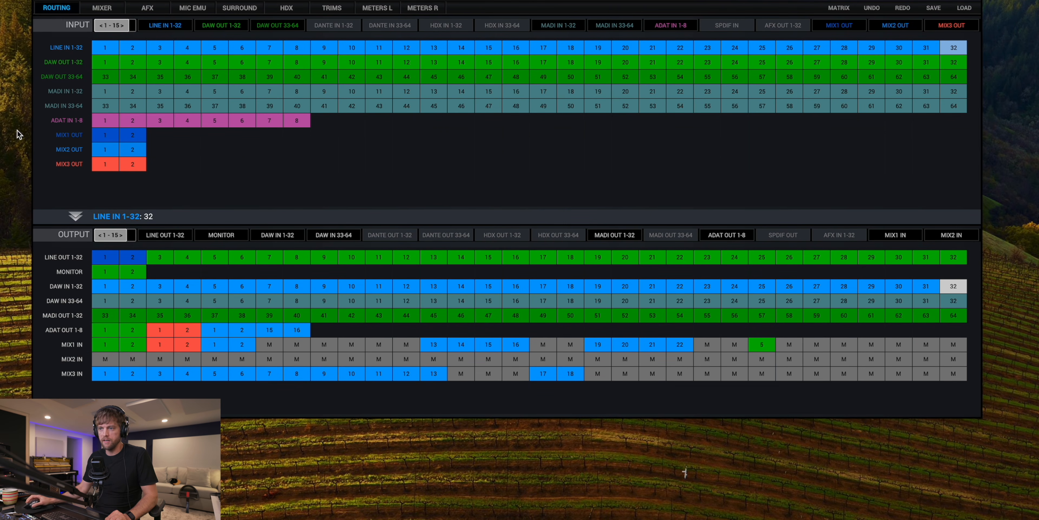
drag(272, 64, 273, 67)
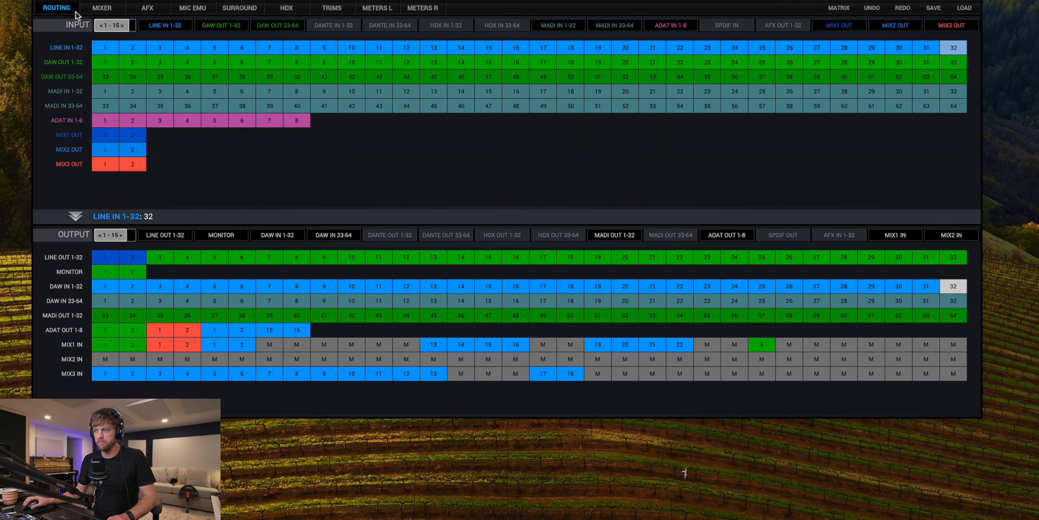
click(708, 49)
click(595, 49)
click(472, 49)
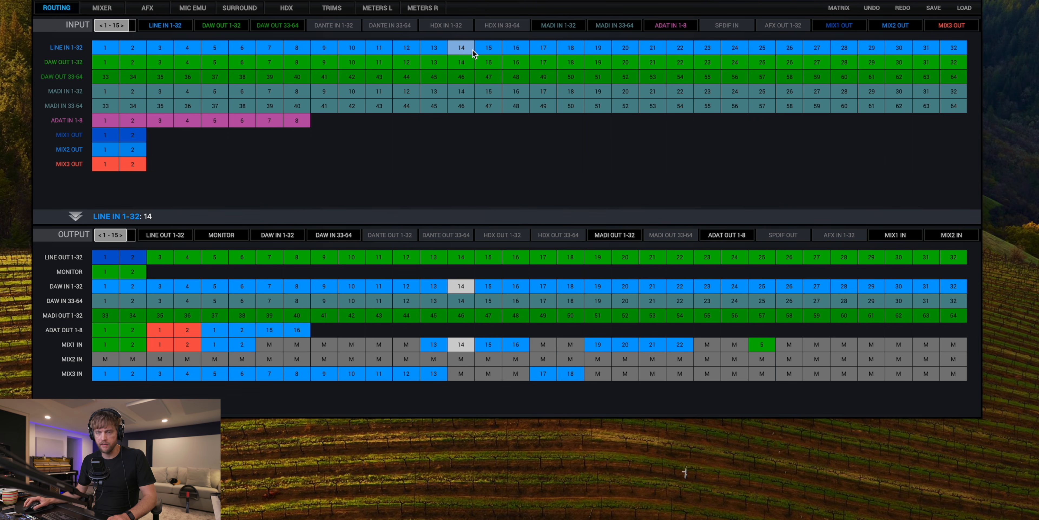
- Toggle the visibility of the Line In 1-32 and DAW Out 33-64 input rows
click(159, 26)
click(160, 26)
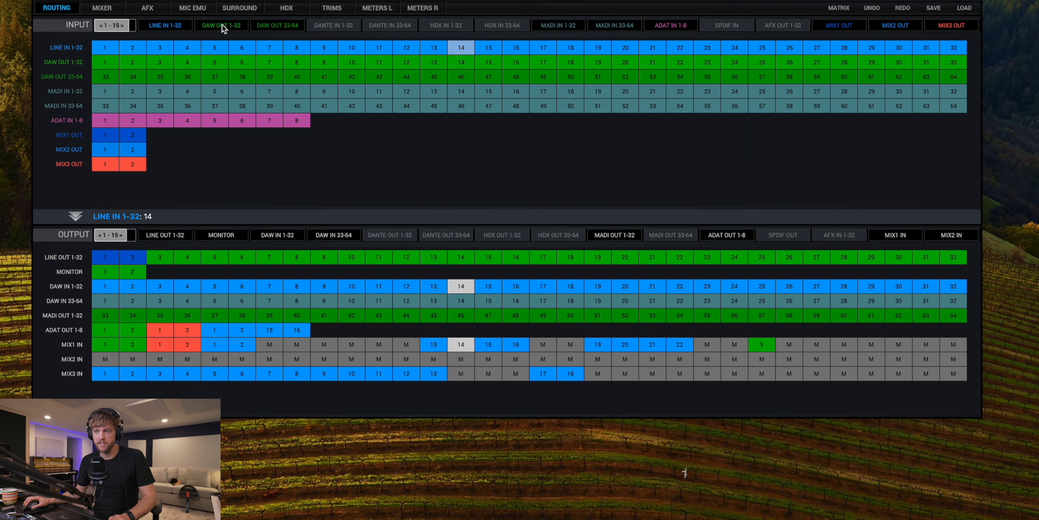
click(283, 26)
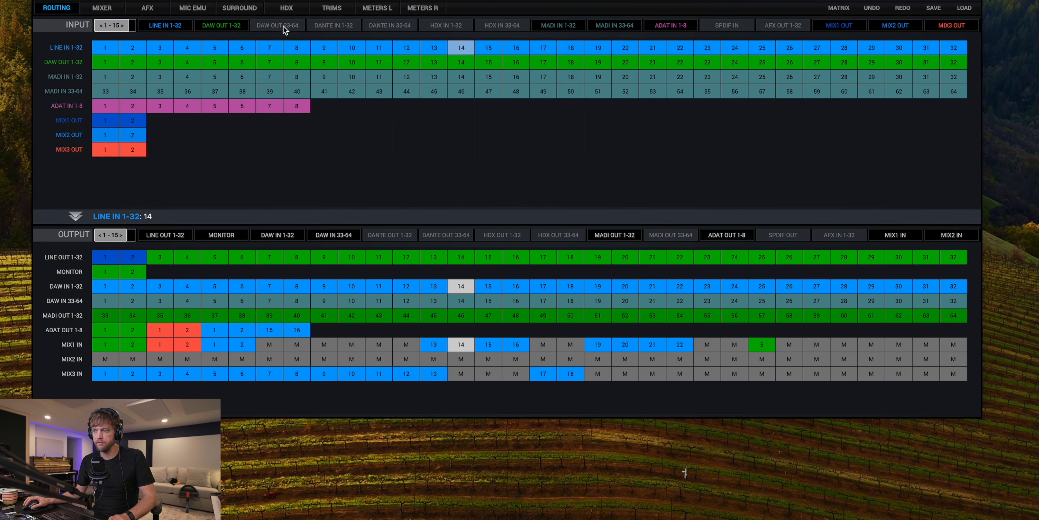
- Show the Dante and HDX input rows and hide them again
click(335, 25)
click(391, 26)
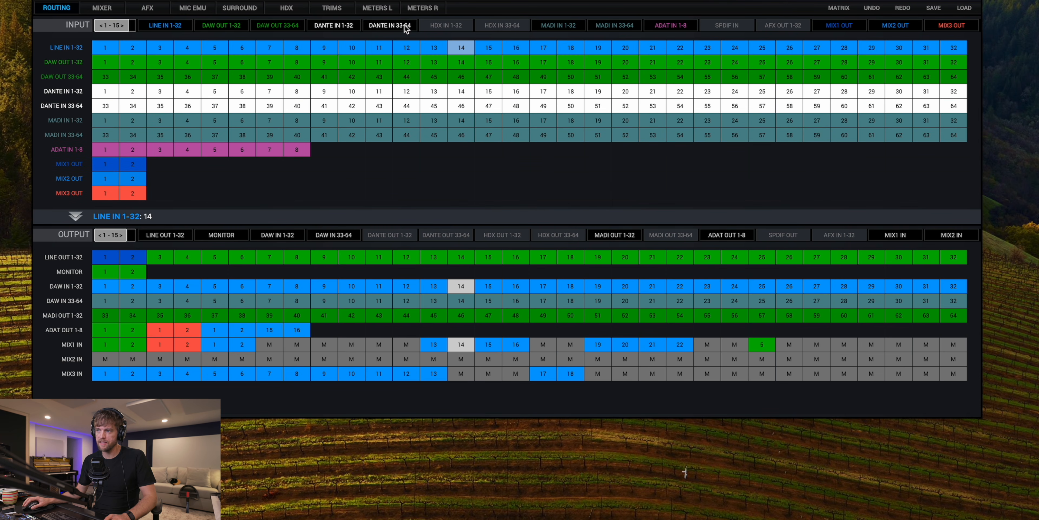
click(405, 24)
click(343, 24)
click(339, 26)
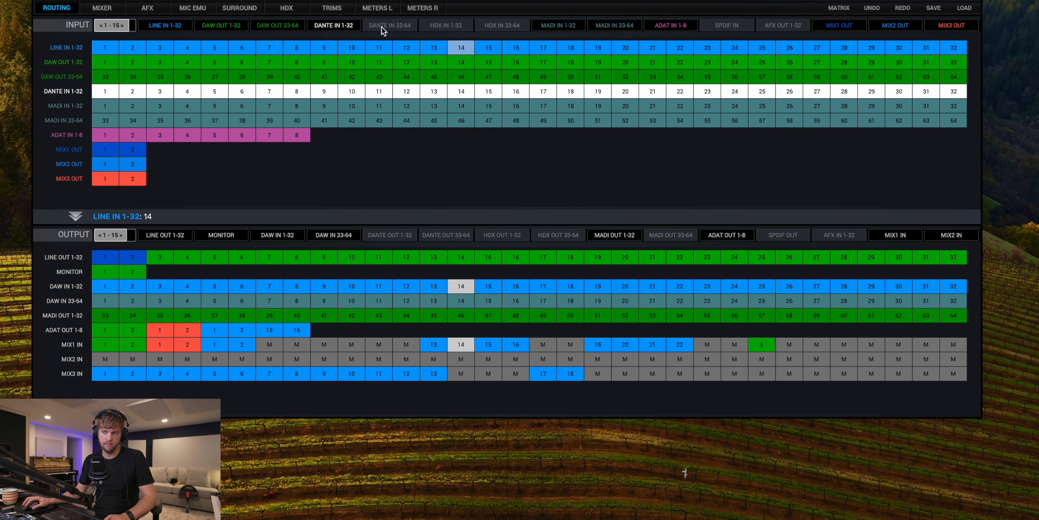
click(384, 24)
click(502, 24)
click(446, 25)
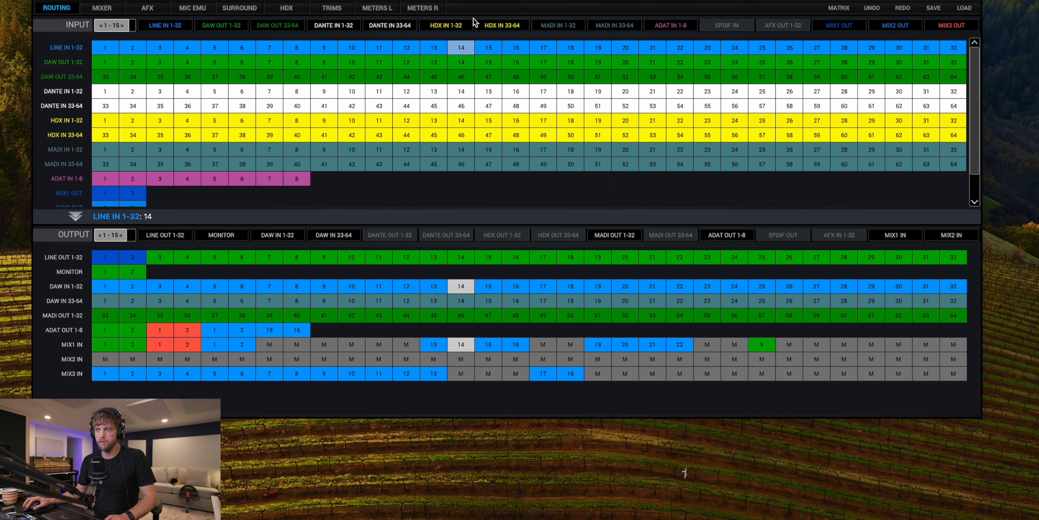
click(457, 27)
click(498, 24)
click(389, 25)
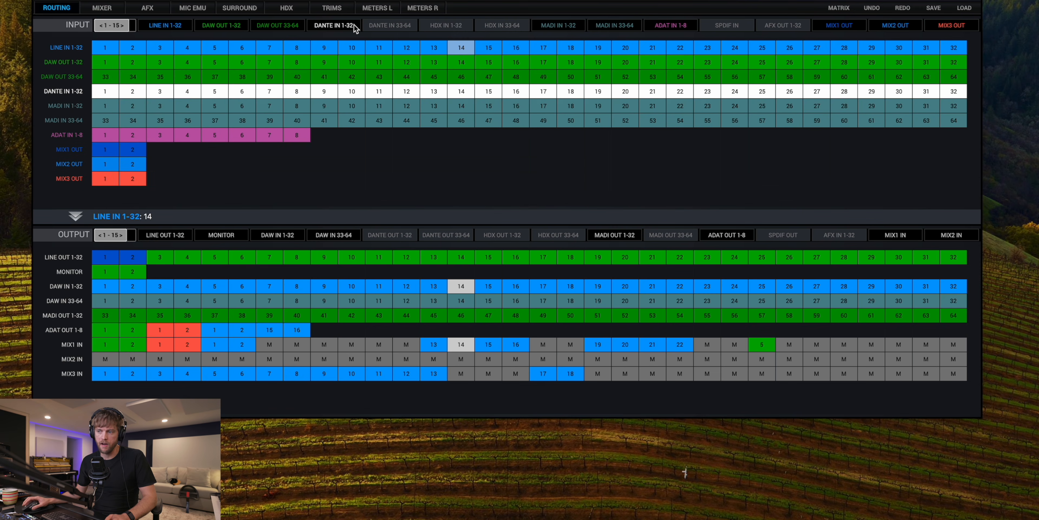
click(338, 26)
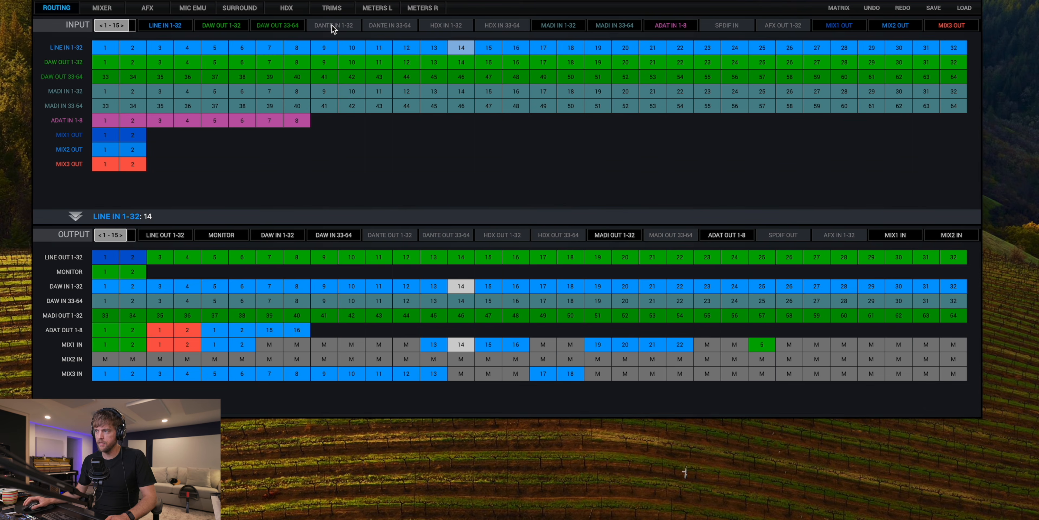
- Toggle the visibility of the SPDIF In and AFX Out 1-32 input rows on and off
click(726, 25)
click(782, 25)
click(782, 25)
click(731, 25)
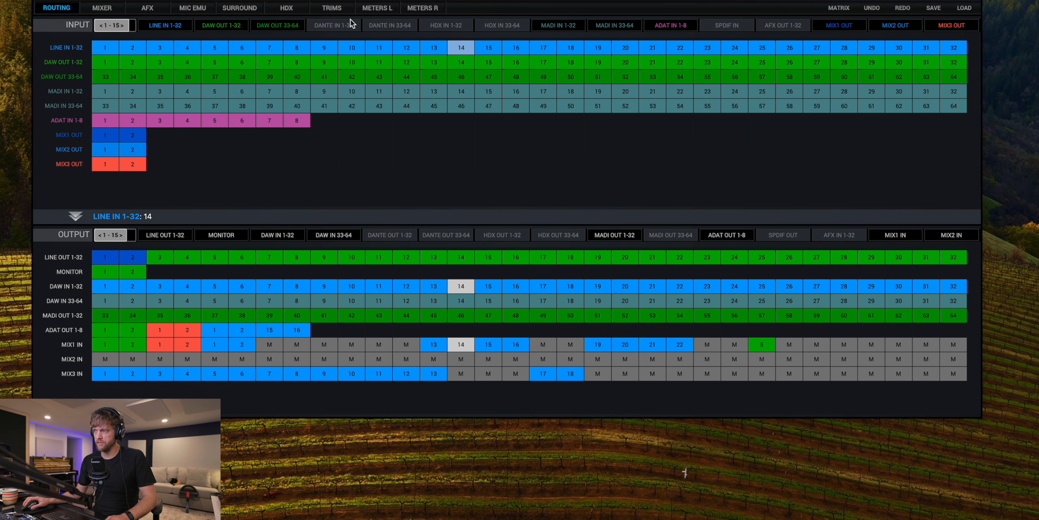
- Show all hidden input rows: Dante In, HDX In, SPDIF In and AFX Out 1-32
click(340, 25)
click(382, 25)
click(446, 25)
click(502, 25)
click(730, 25)
click(777, 26)
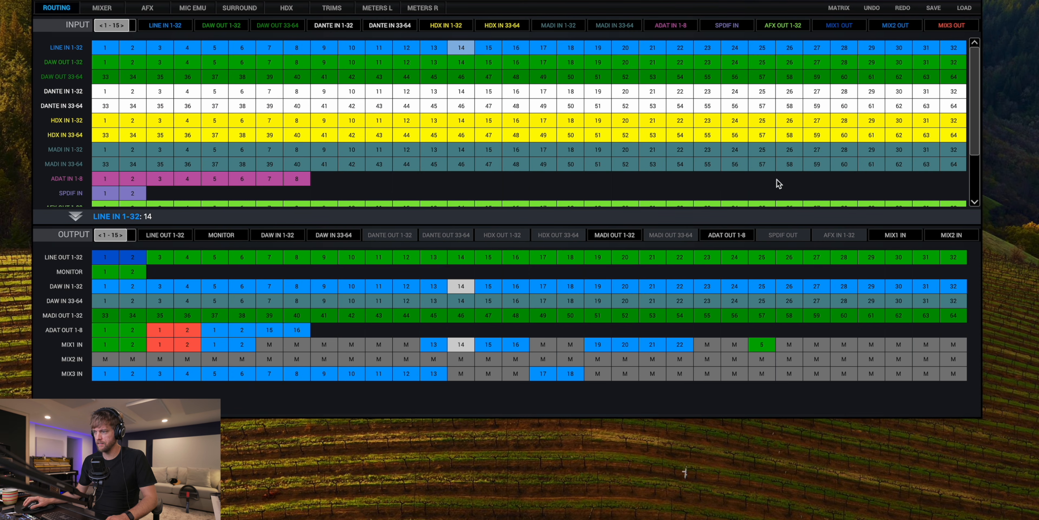
- Show all hidden output rows: Dante Out, HDX Out, MADI Out 33-64, SPDIF Out and AFX In 1-32
click(389, 235)
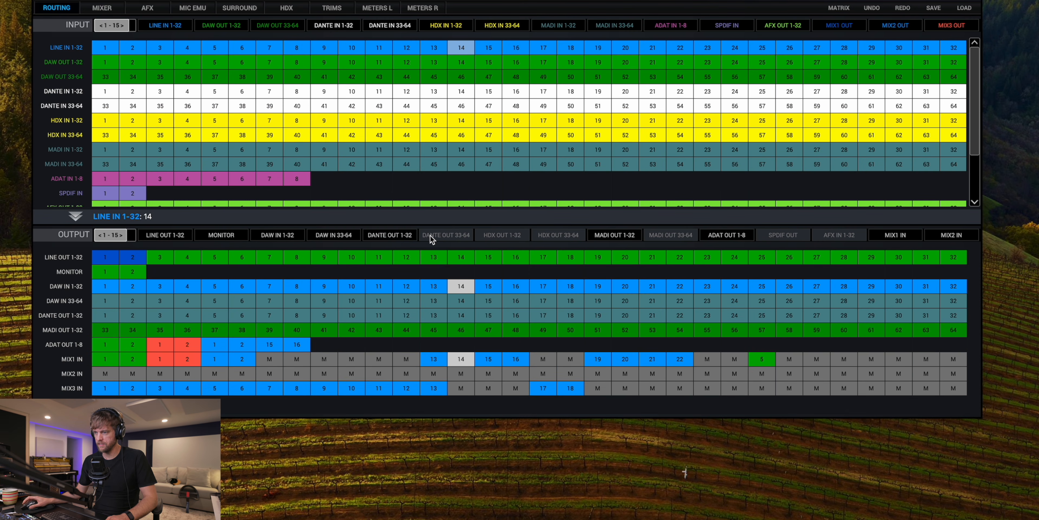
click(446, 235)
click(502, 235)
click(563, 236)
click(671, 236)
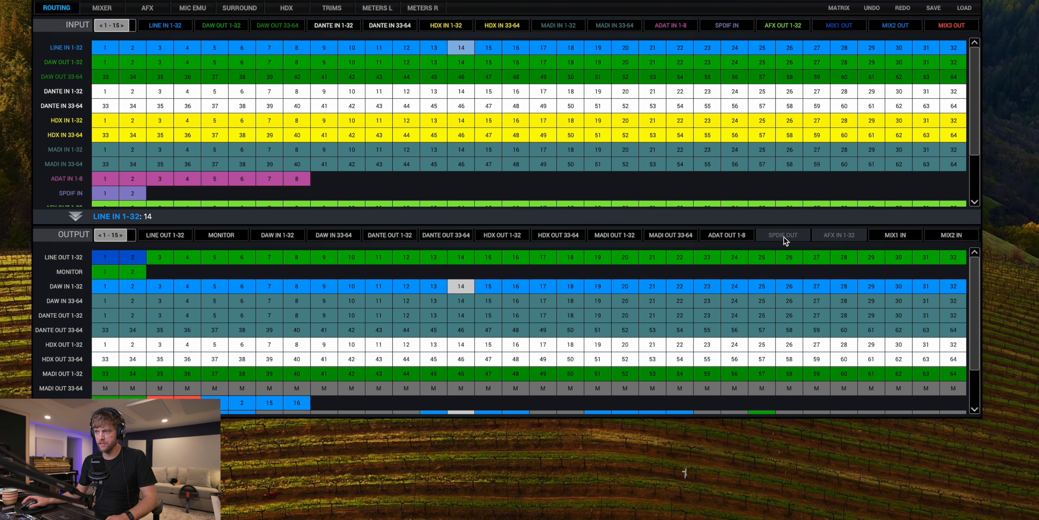
click(781, 237)
click(832, 235)
scroll(450, 121, down, 3)
scroll(450, 121, up, 3)
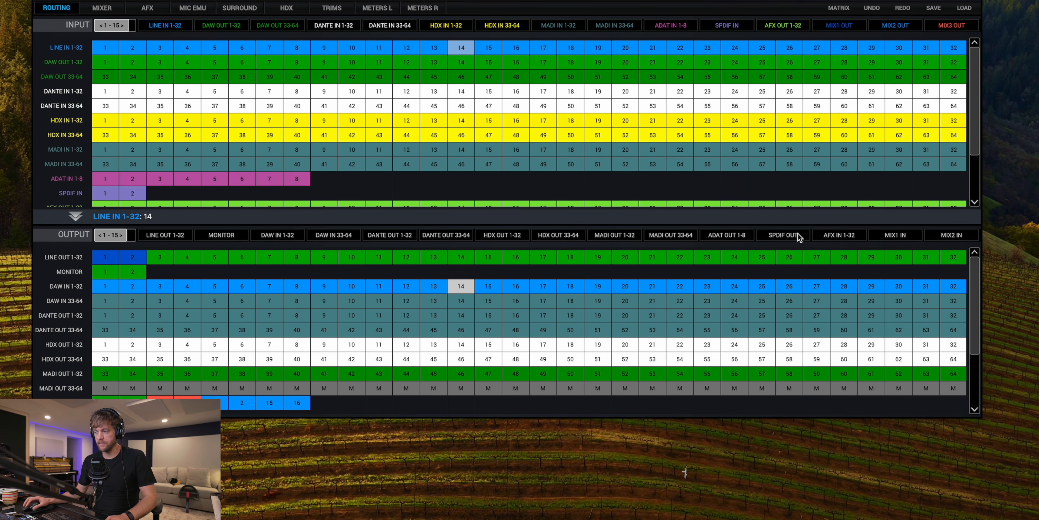
- Toggle the AFX In 1-32 output row and hide the SPDIF, HDX and Dante output rows
click(833, 236)
click(843, 238)
click(791, 235)
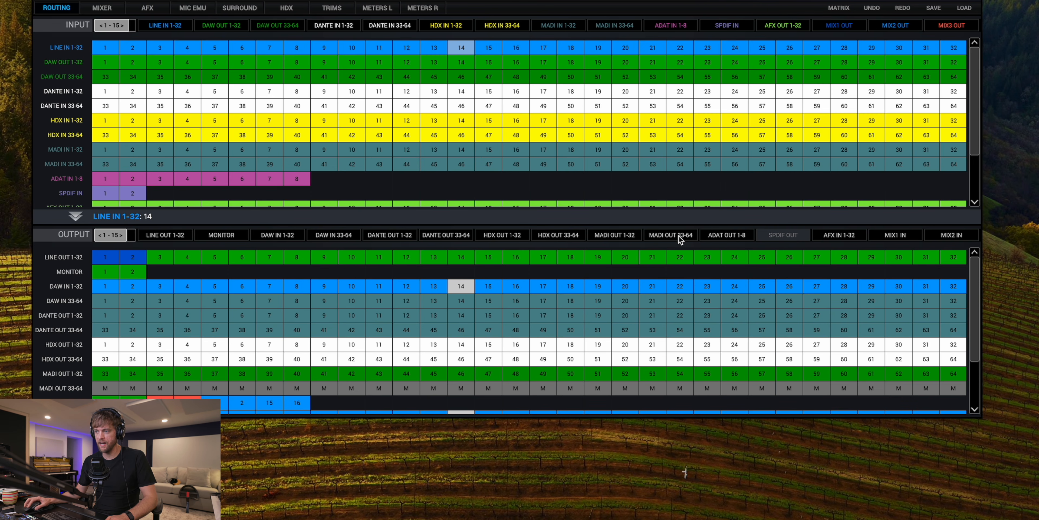
click(570, 236)
click(494, 237)
click(449, 239)
click(414, 234)
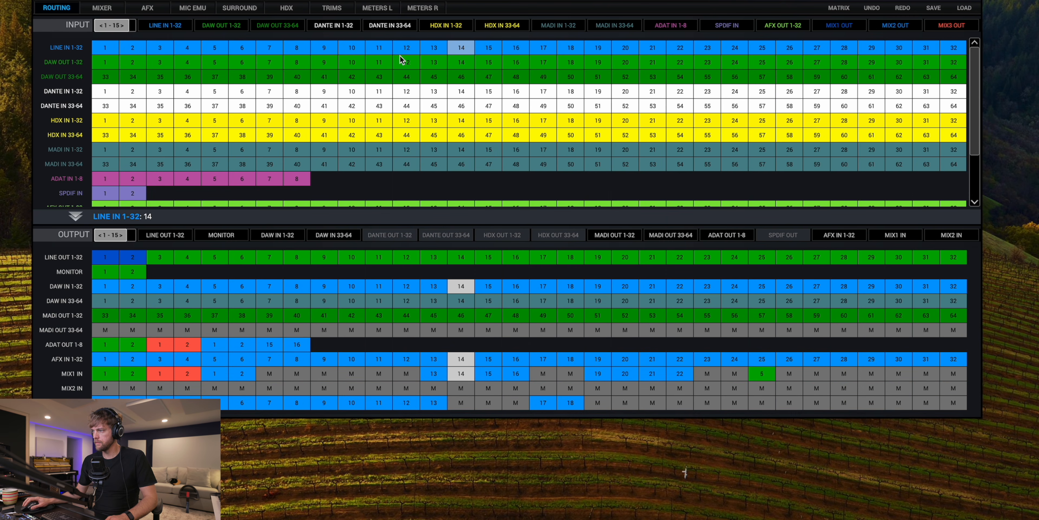
- Hide the Dante, HDX, SPDIF and AFX input rows and the AFX In 1-32 output row
click(334, 29)
click(383, 27)
click(446, 27)
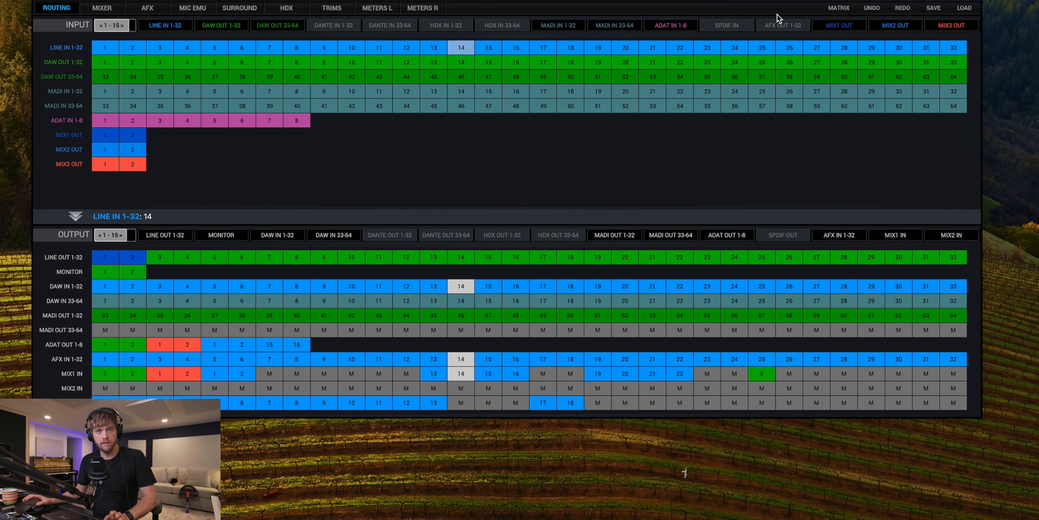
click(851, 237)
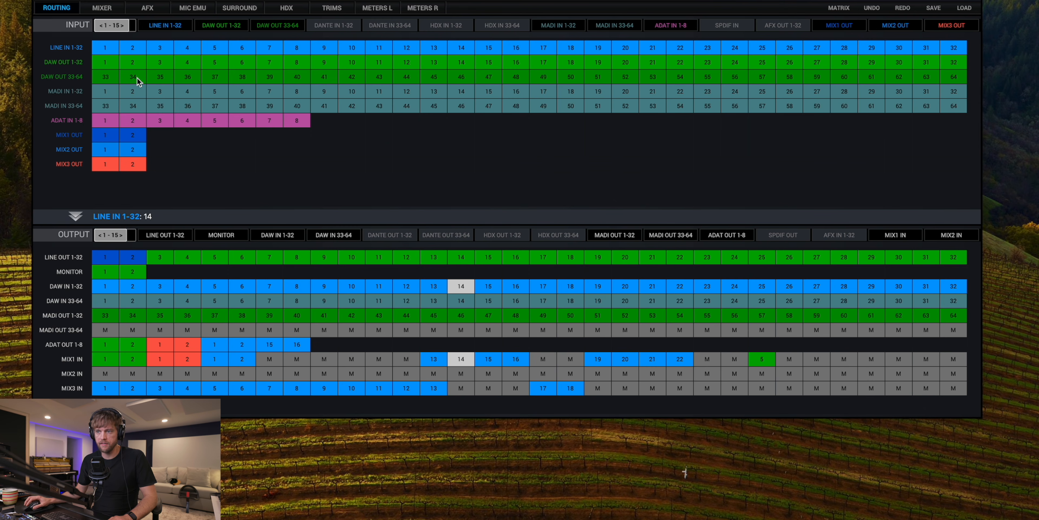
- Select MADI inputs 1, 64, 2 and 3 to trace their routing, and hide the MADI In 33-64 row
click(110, 89)
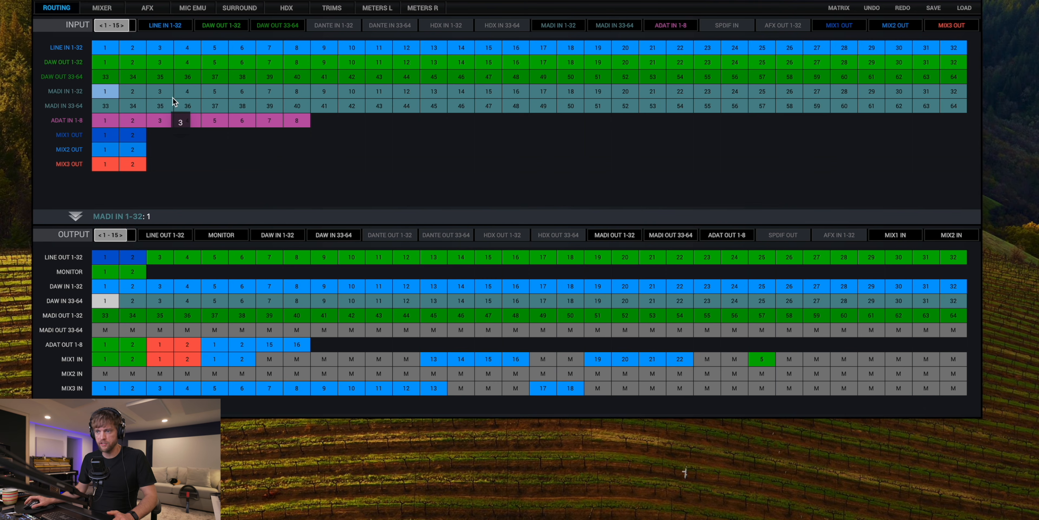
click(951, 107)
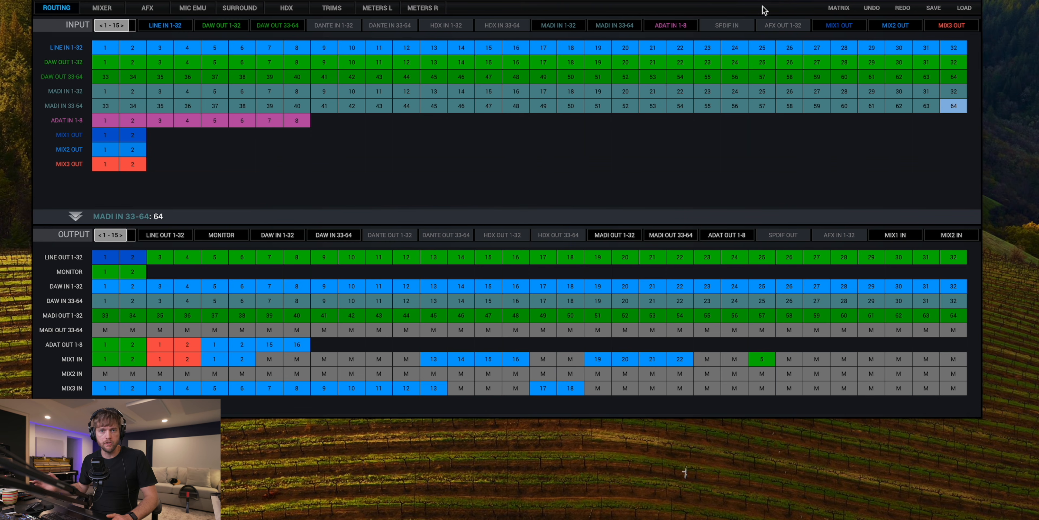
click(103, 89)
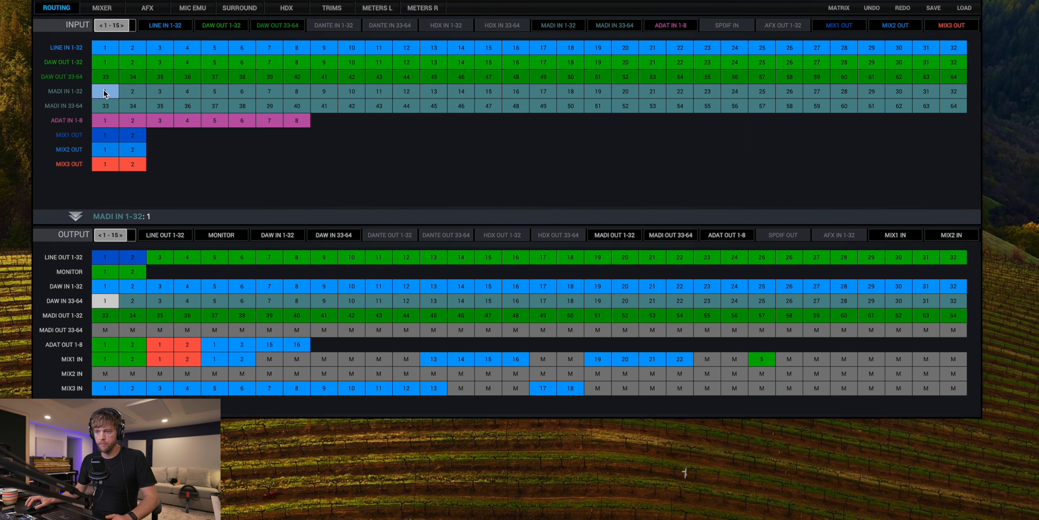
click(130, 90)
click(165, 93)
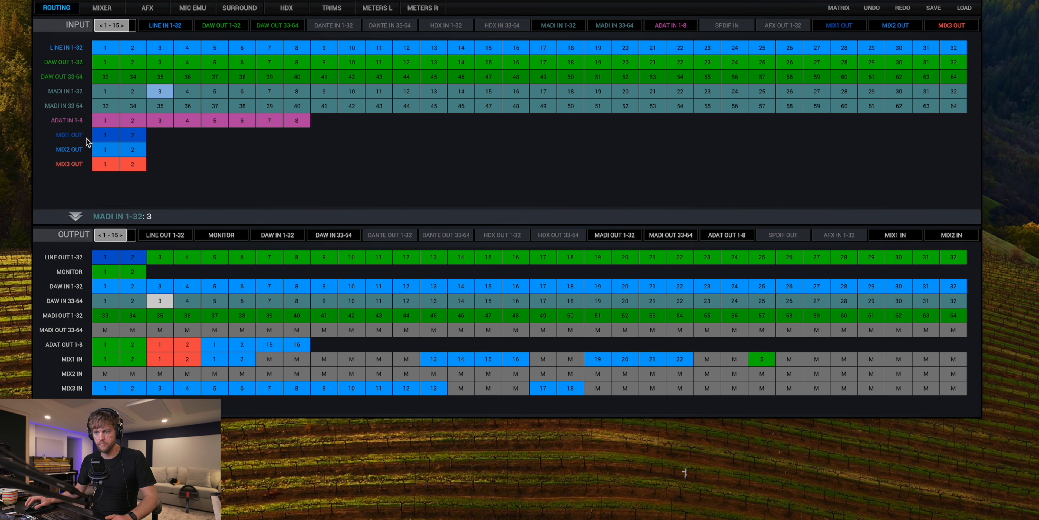
click(79, 108)
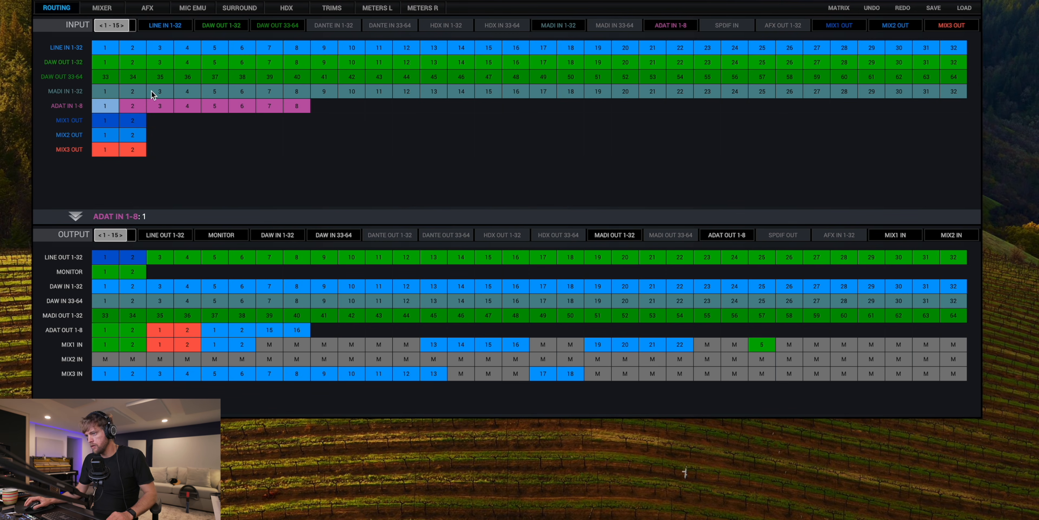
- Select Line In 1 to 14 and then Line In 3 to 14 to trace where they are routed
click(105, 47)
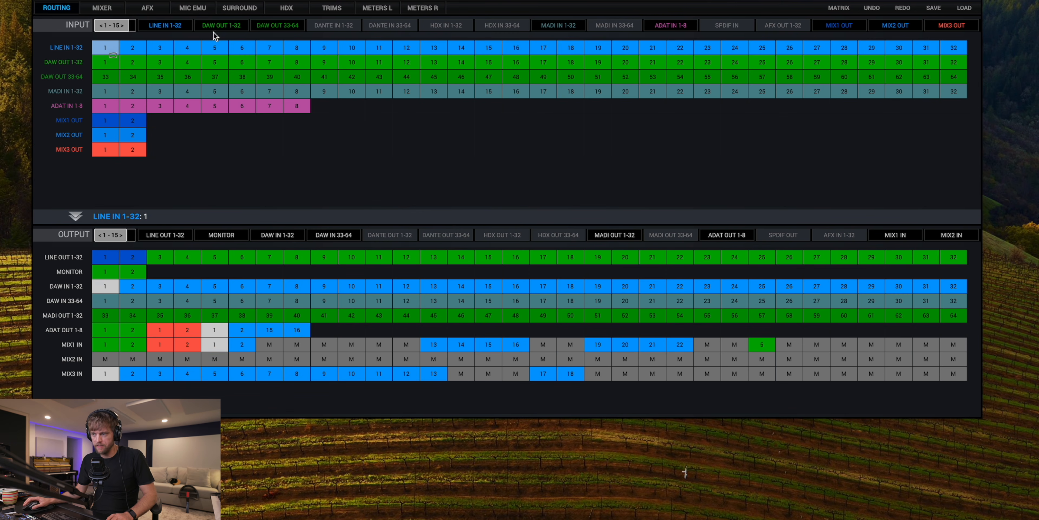
shift+click(460, 49)
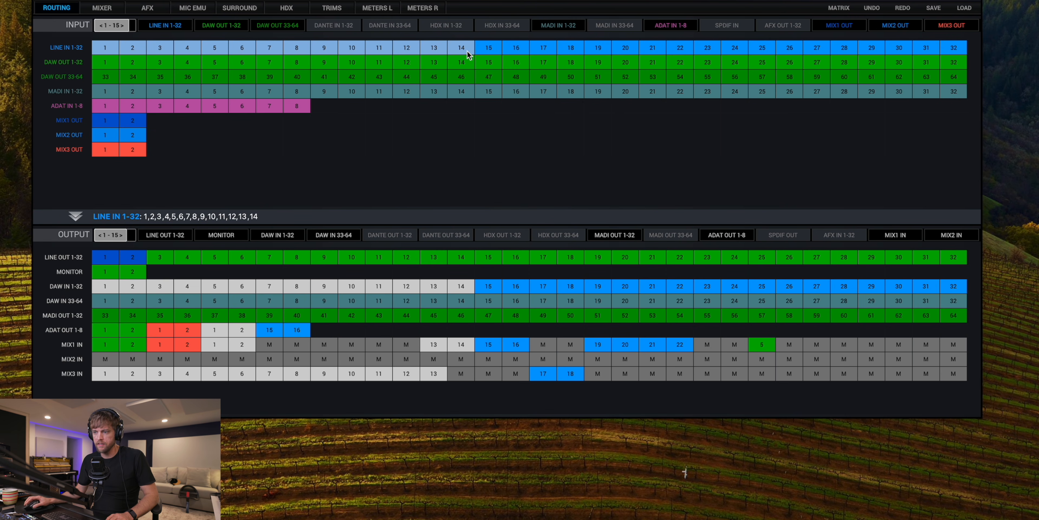
click(495, 45)
click(167, 49)
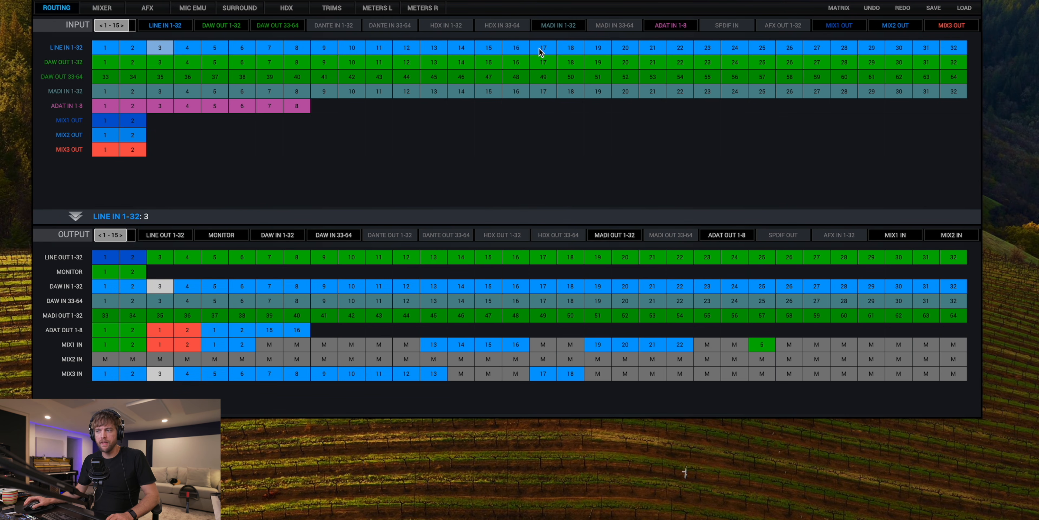
shift+click(458, 48)
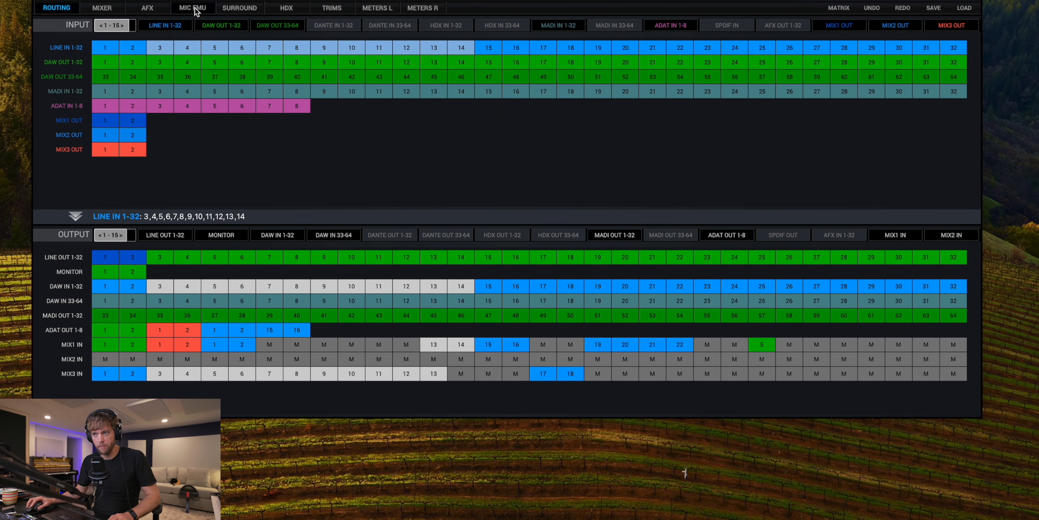
- Examine the channel strips of Mixers 1 to 4 and compare them with the routing grid
click(97, 13)
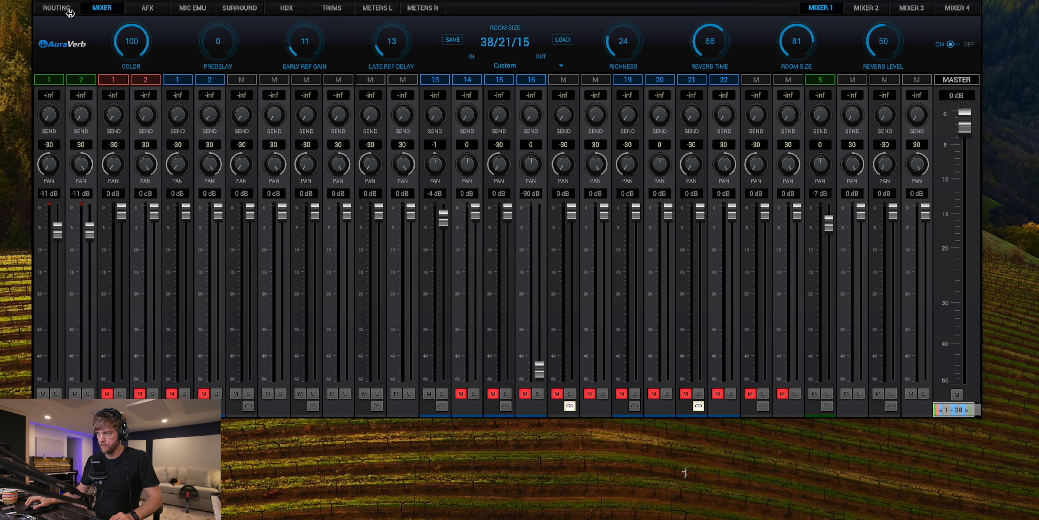
click(863, 10)
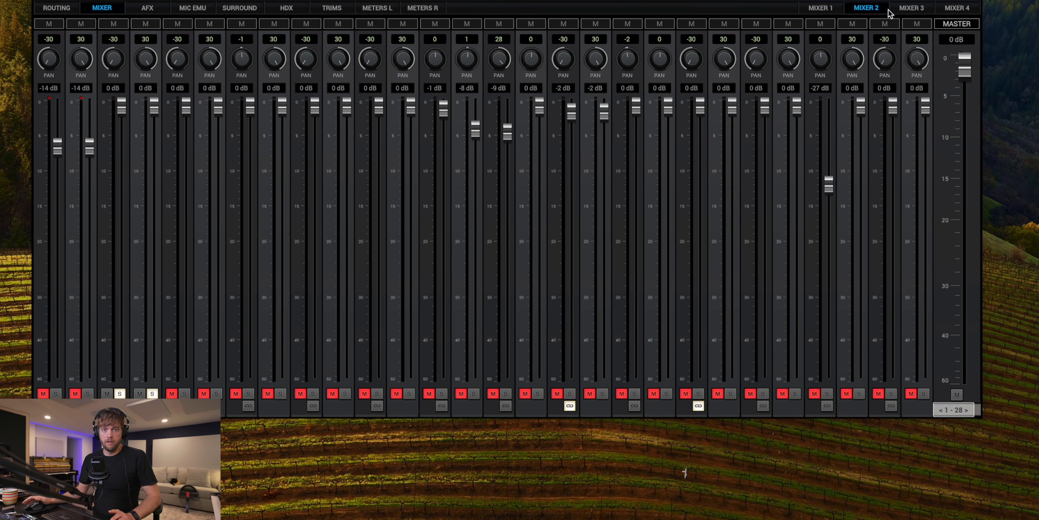
click(911, 10)
click(958, 11)
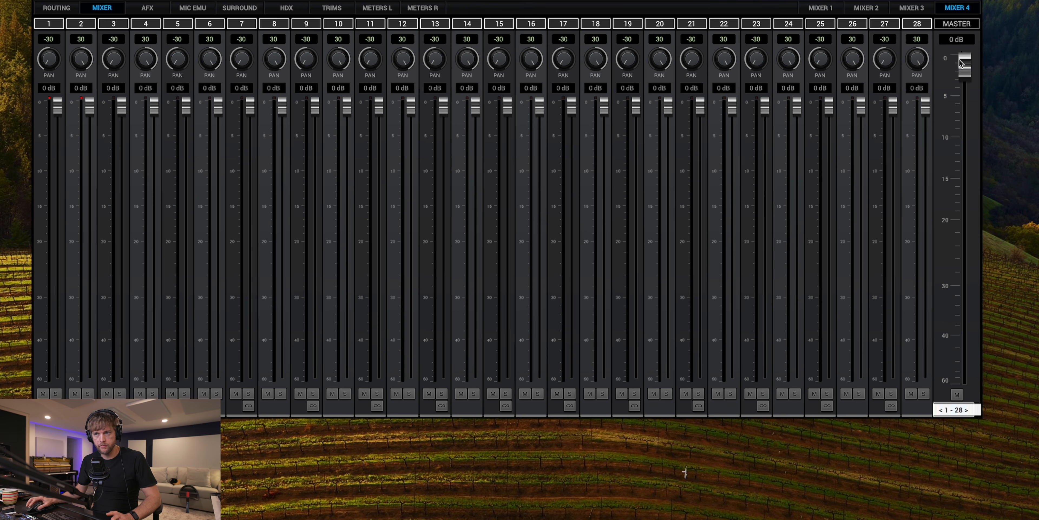
click(912, 9)
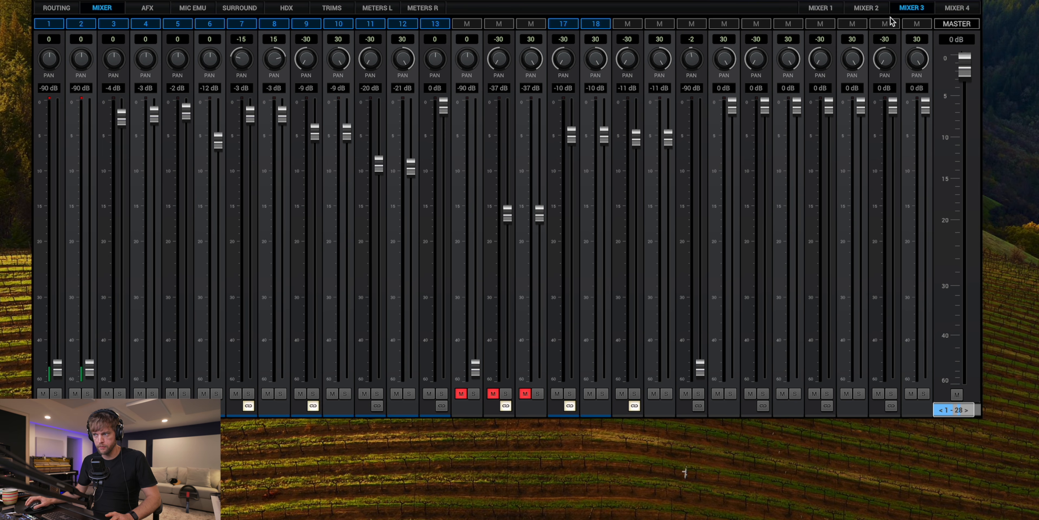
click(52, 9)
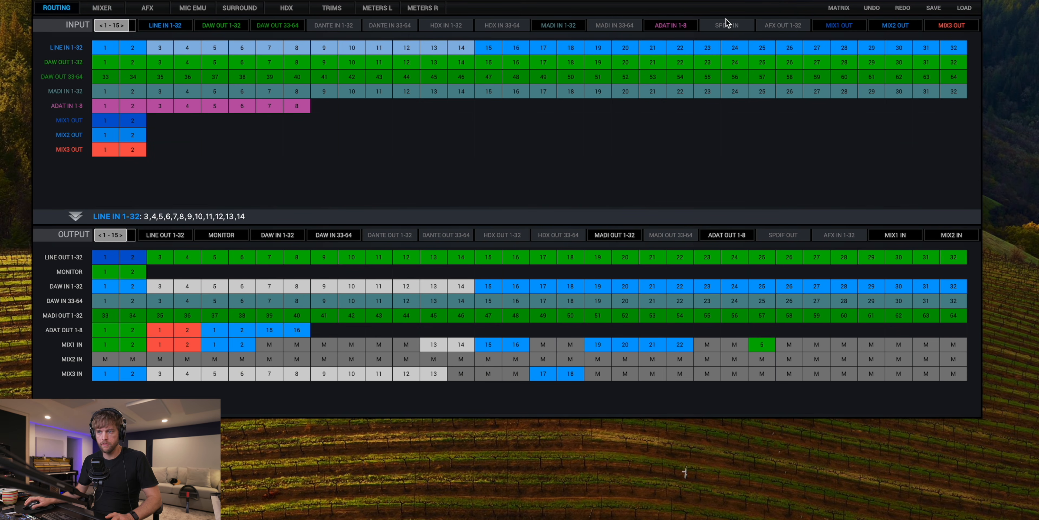
click(104, 10)
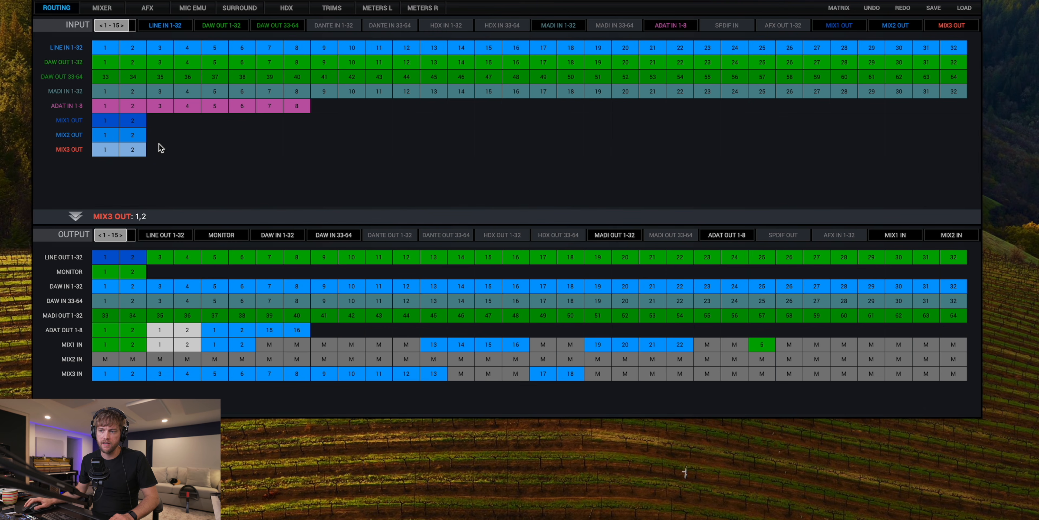
- Trace the Mix1 and Mix2 outputs, and assign Mix3 Out 1 and 2 to ADAT Out 3 and 4
click(103, 136)
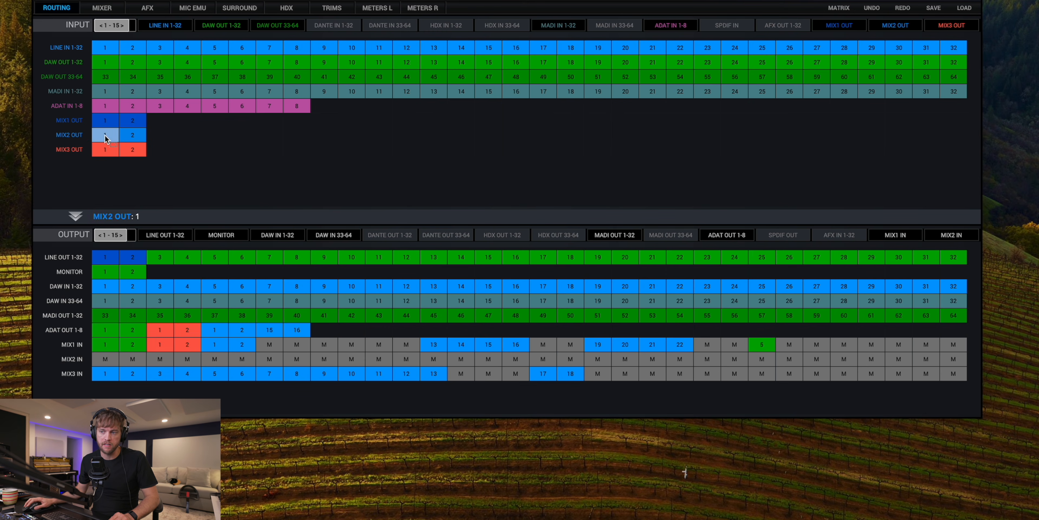
click(104, 149)
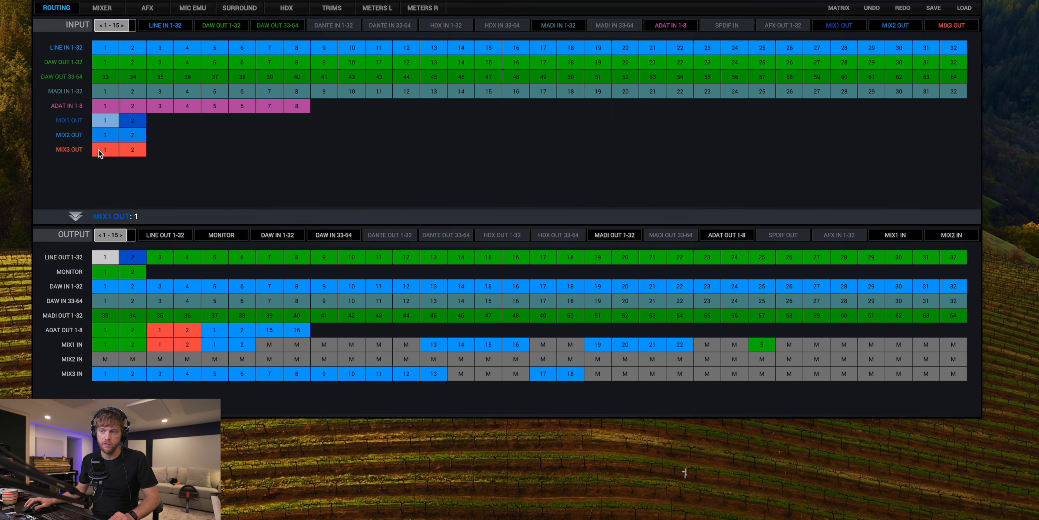
click(127, 149)
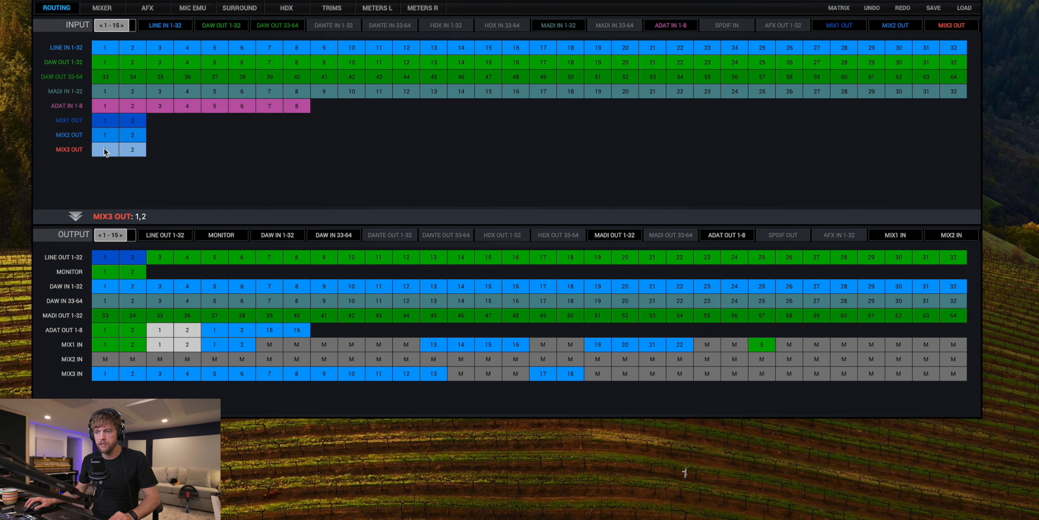
drag(103, 151, 158, 326)
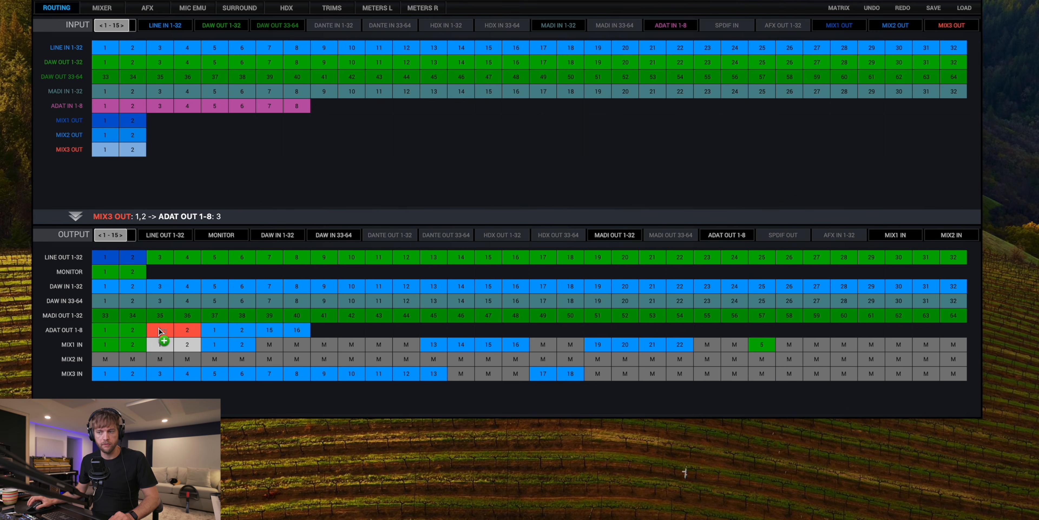
drag(158, 328, 179, 311)
- Check Mixer 3, and select Line In 1 to 32 in the routing grid to trace their destinations
click(102, 9)
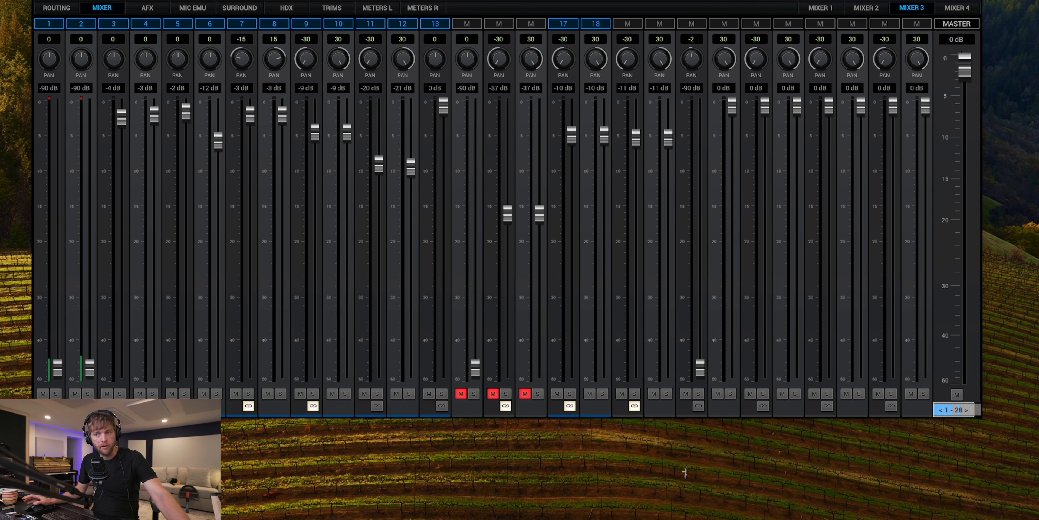
click(78, 8)
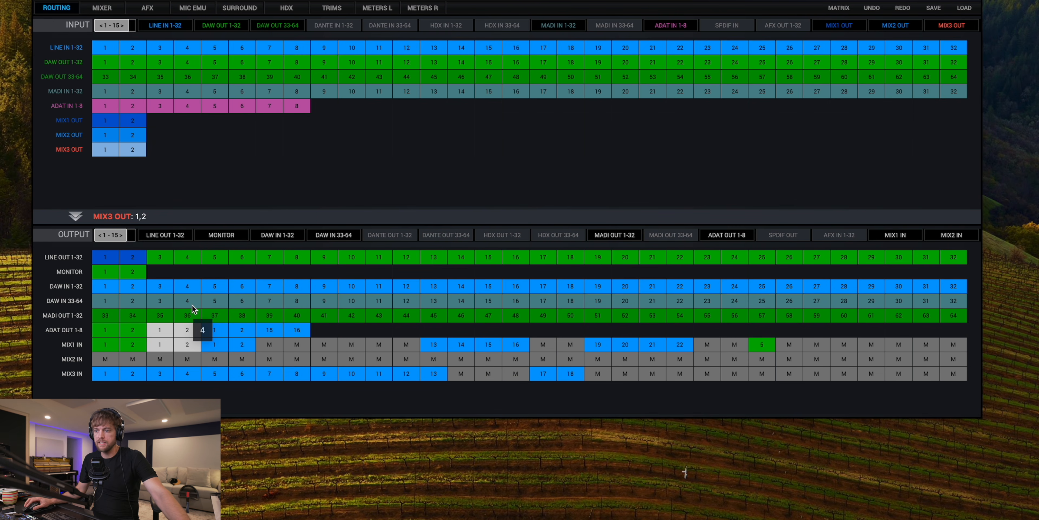
click(97, 52)
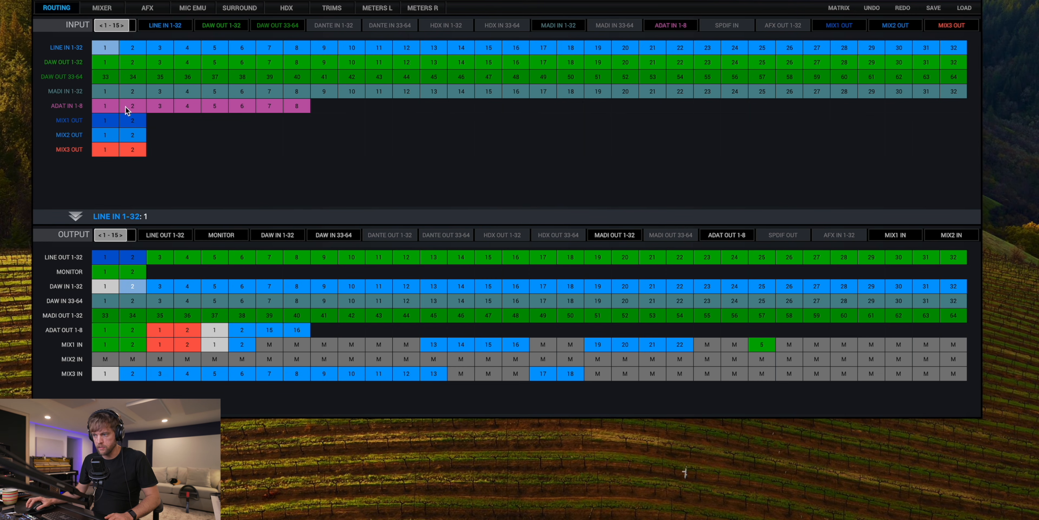
shift+click(953, 47)
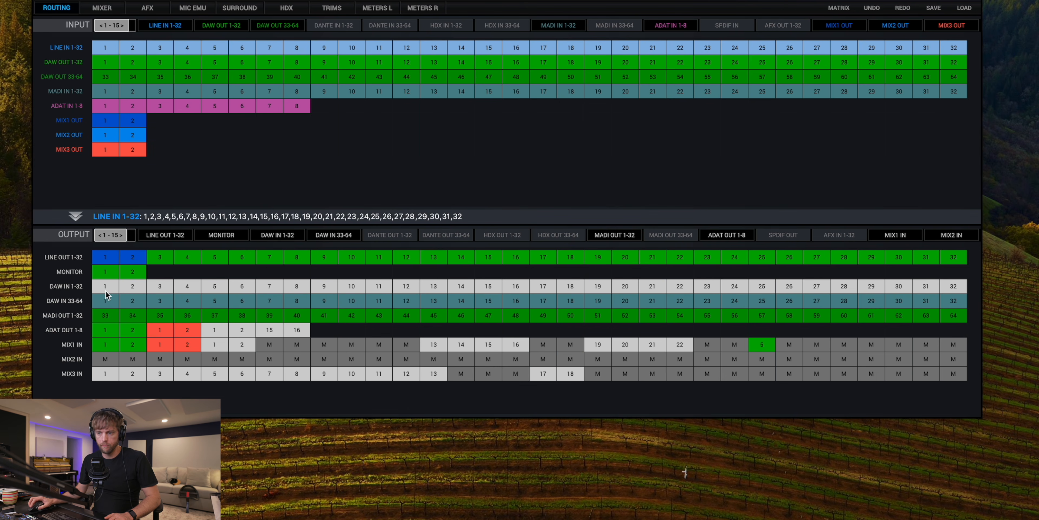
click(97, 47)
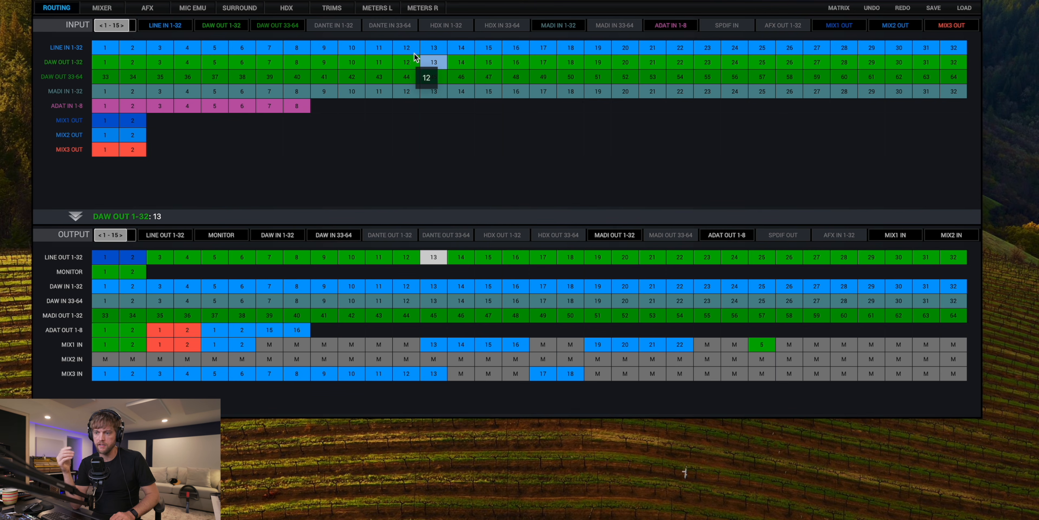
- Point out ADAT Out 1 to 3, and route Line In 1 to DAW In 1
click(113, 330)
click(133, 329)
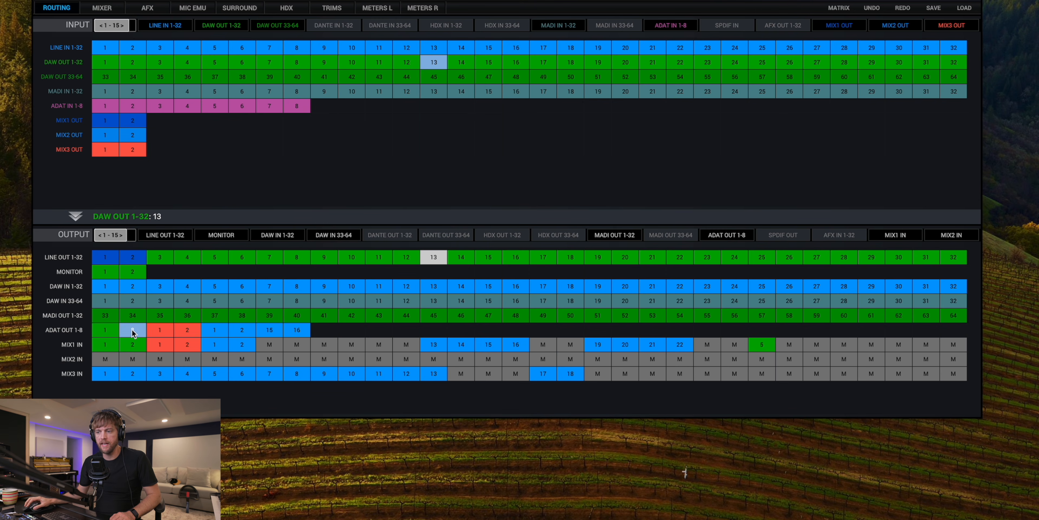
click(158, 328)
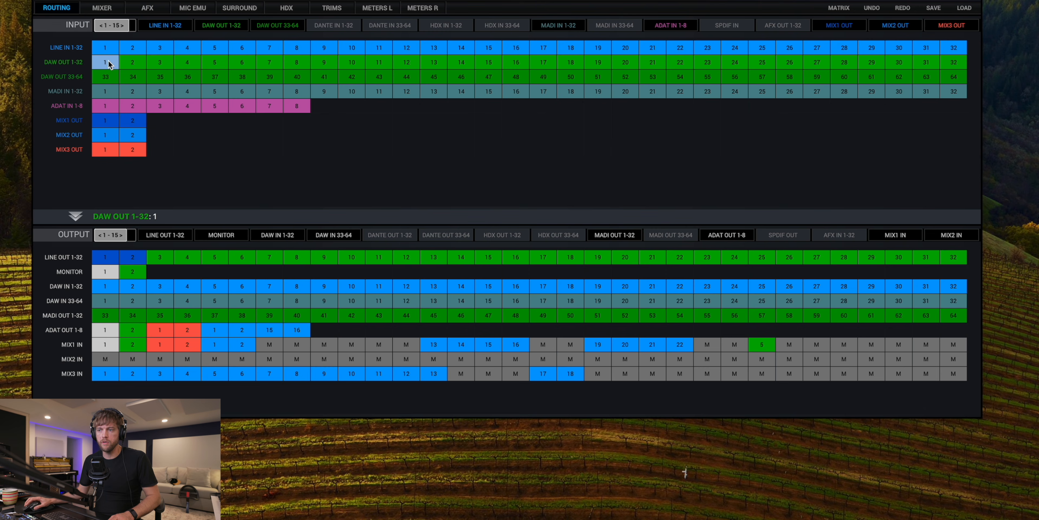
click(107, 52)
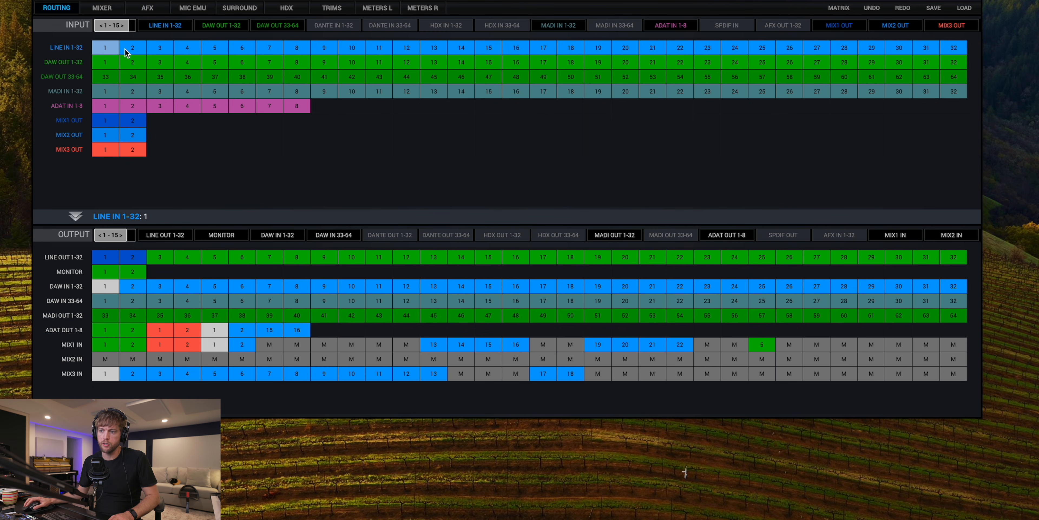
drag(107, 52, 91, 287)
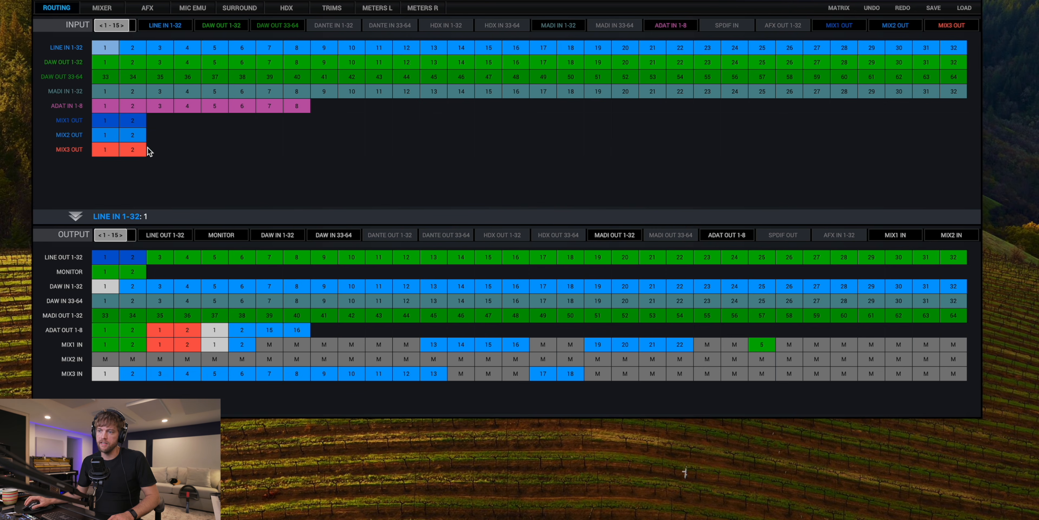
- Select Mix1 Out 1 and 2 to trace their routing, allow the CleanMyMac permission request, and select Line In 18
click(101, 122)
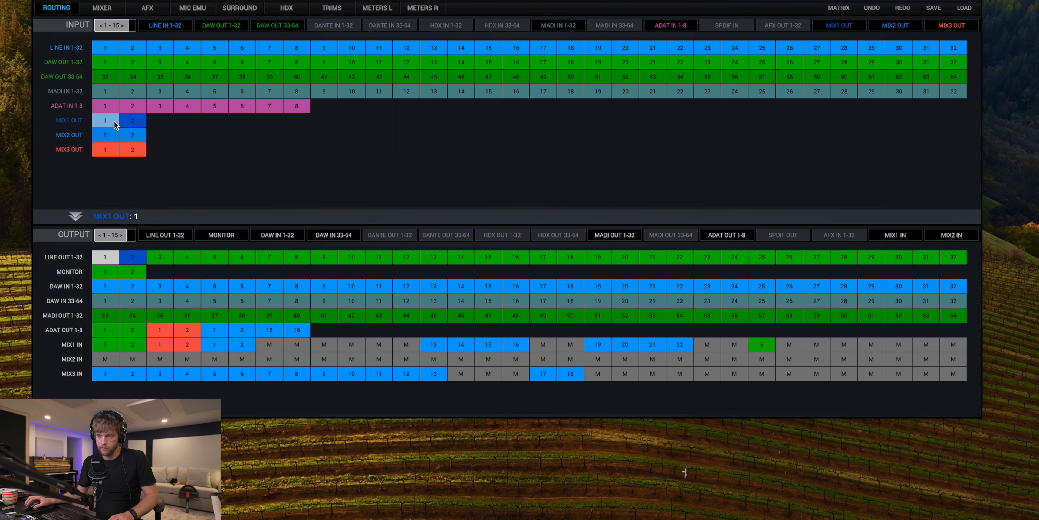
shift+click(132, 121)
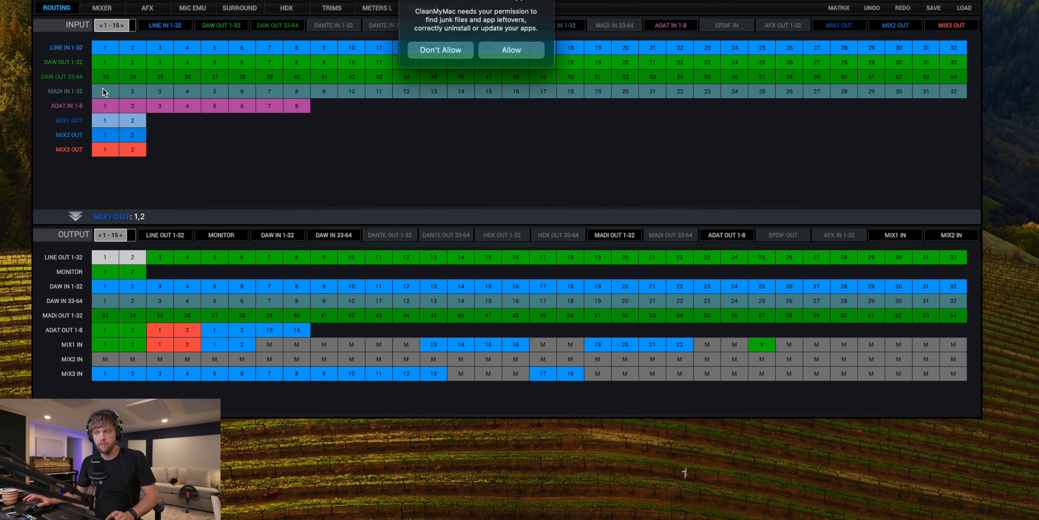
click(519, 45)
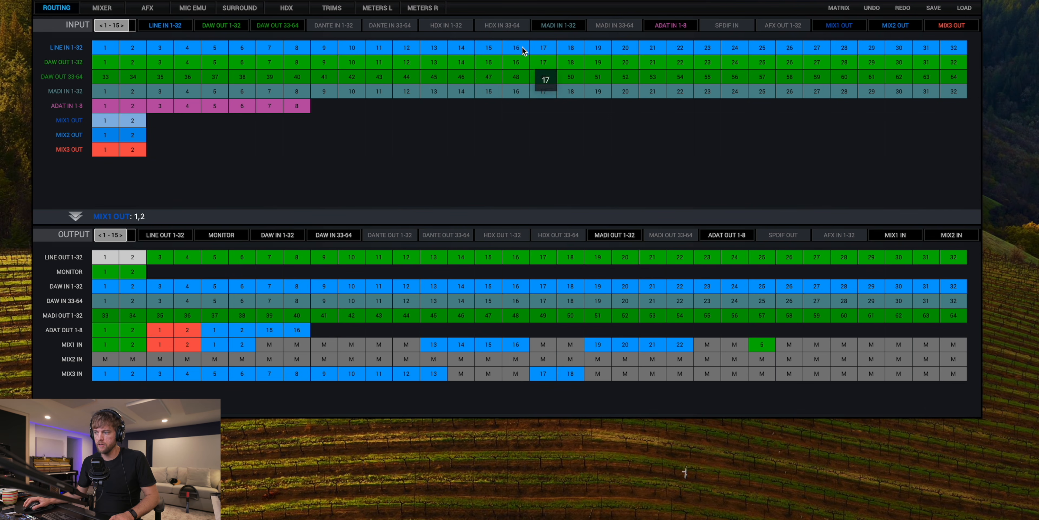
click(568, 48)
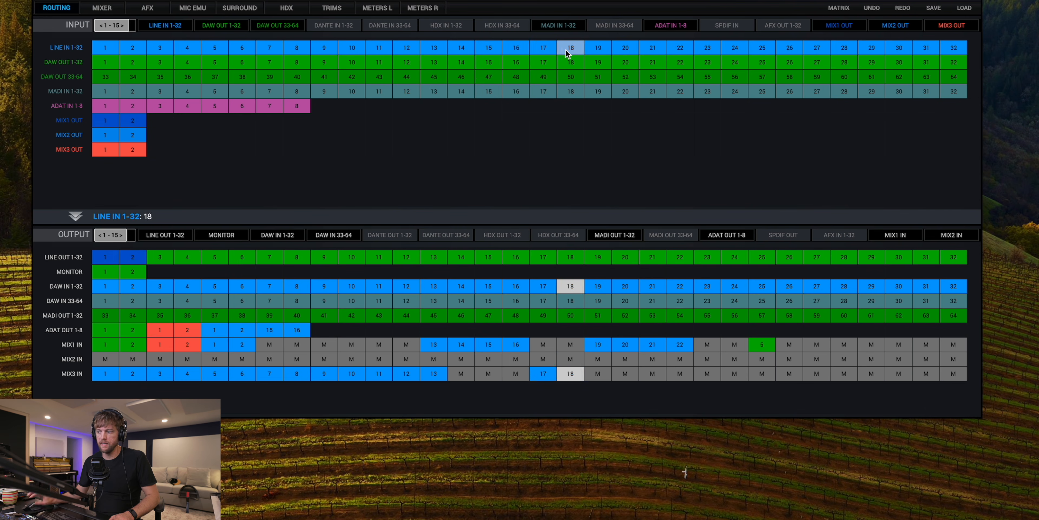